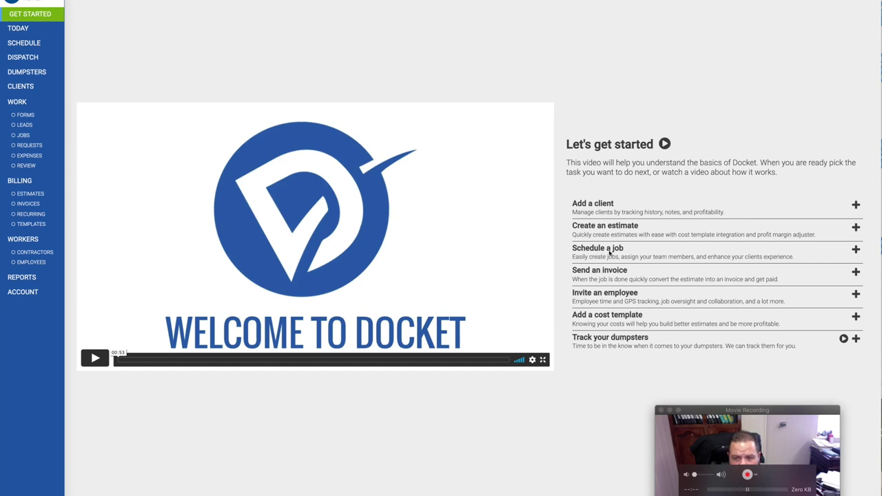
# - Start a new job for client Test Test and continue to the address step
pyautogui.click(855, 251)
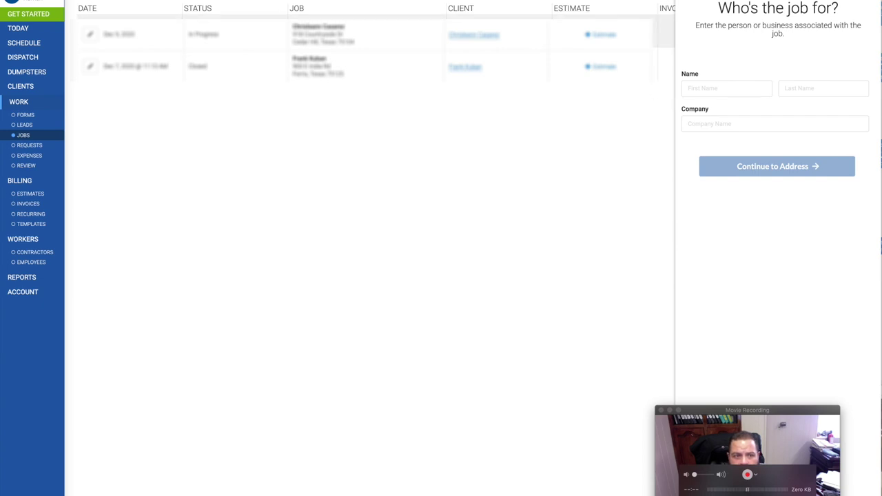
pyautogui.click(713, 88)
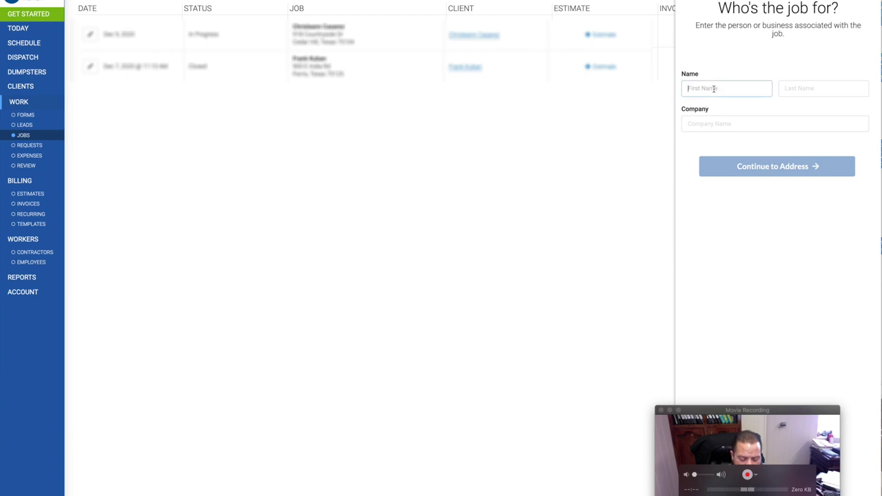
pyautogui.write('Test')
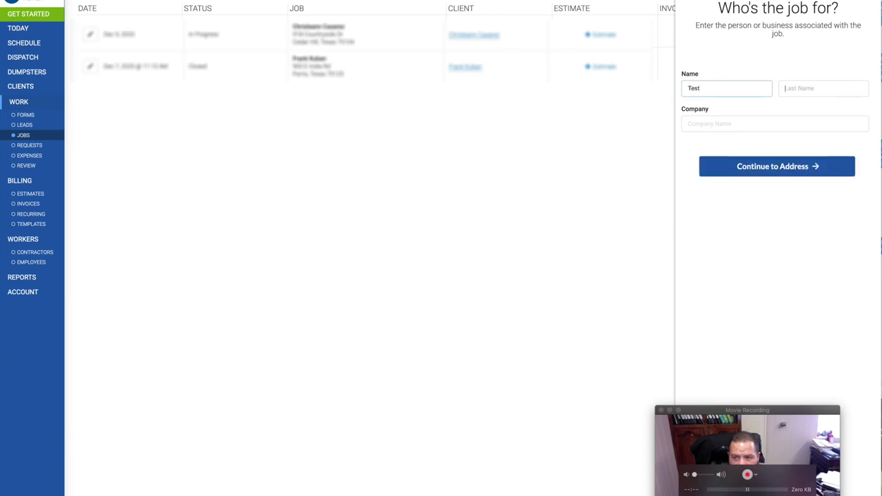
pyautogui.press('Tab')
pyautogui.write('Test')
pyautogui.press('Tab')
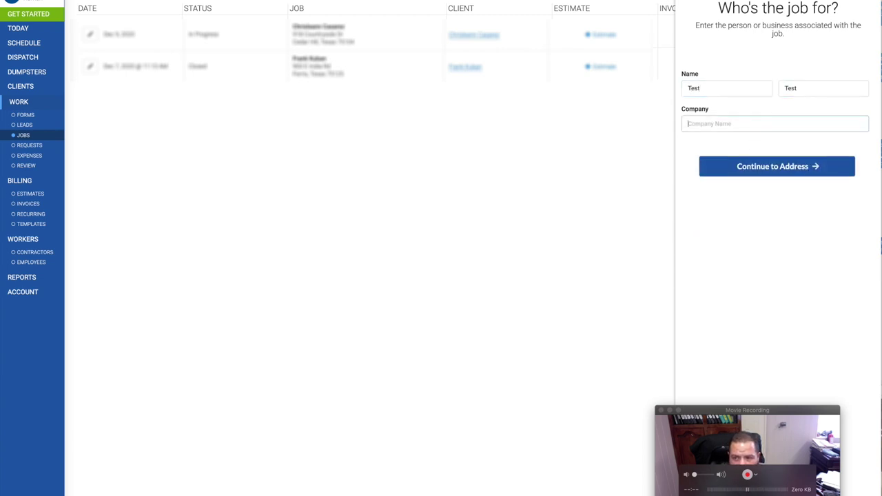
pyautogui.click(788, 170)
# - Enter the street address 1234 Main St and the city Dallas
pyautogui.click(733, 73)
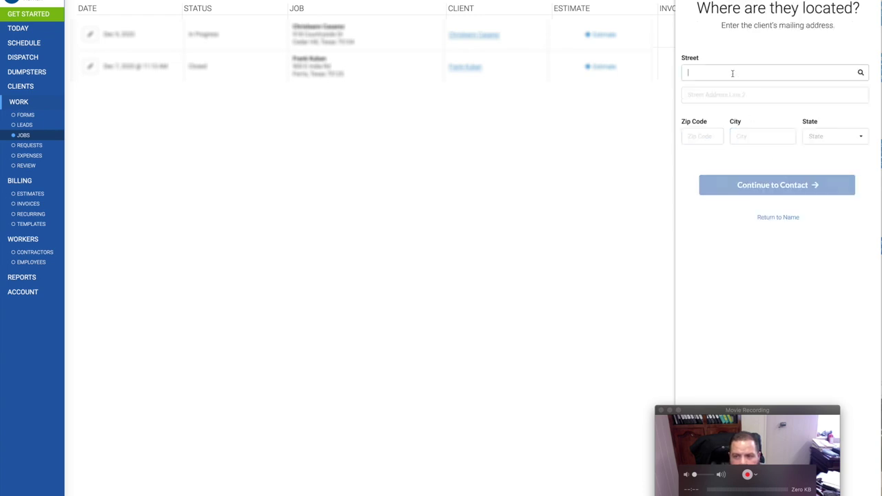
pyautogui.write('1234 Mai')
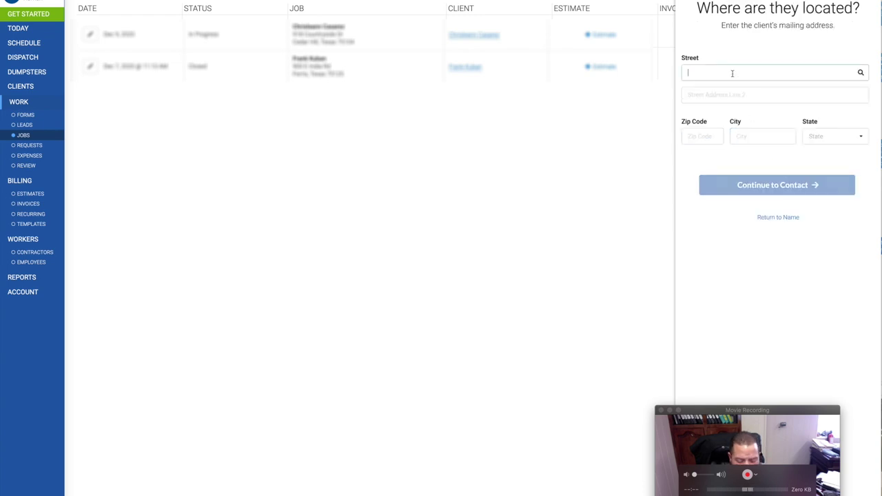
pyautogui.write('n St')
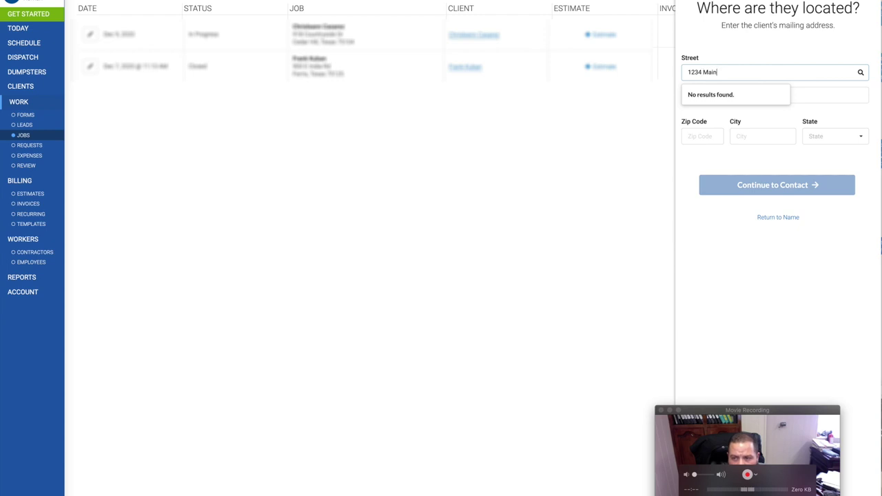
pyautogui.click(774, 95)
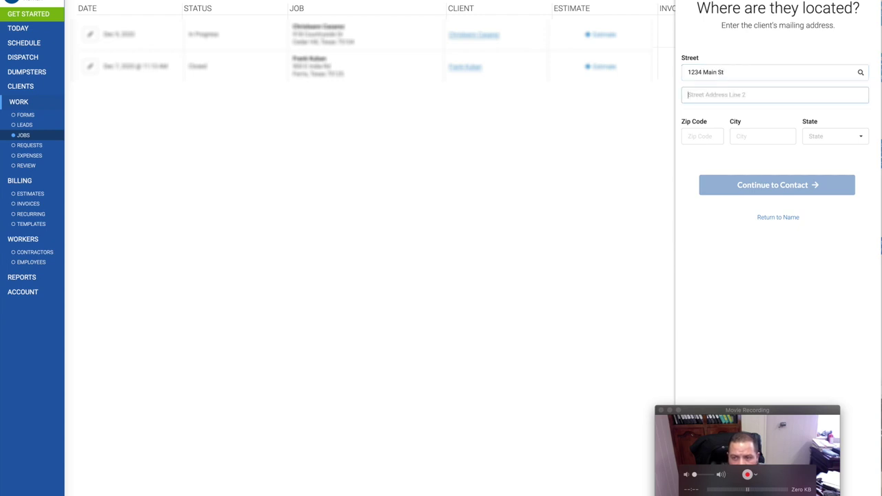
pyautogui.click(762, 136)
pyautogui.write('Dallas')
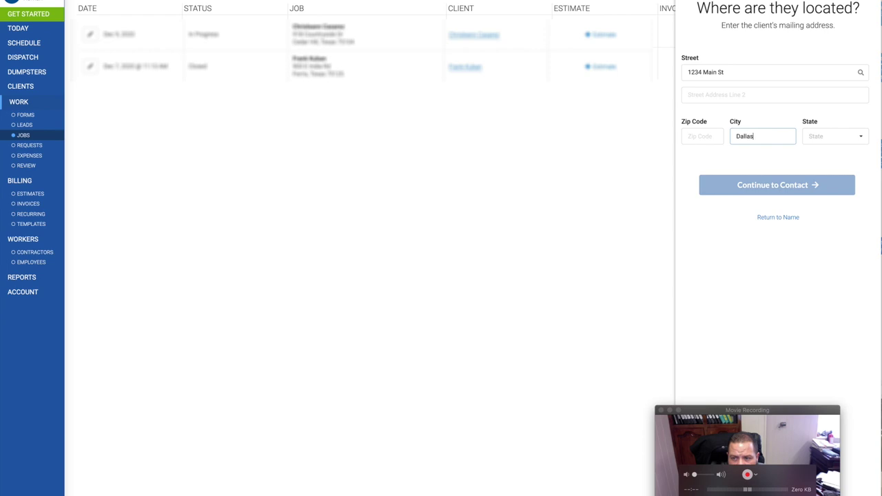
# - Choose Texas as the state, retype the street number 1234, and continue to Contact
pyautogui.press('Tab')
pyautogui.press('t')
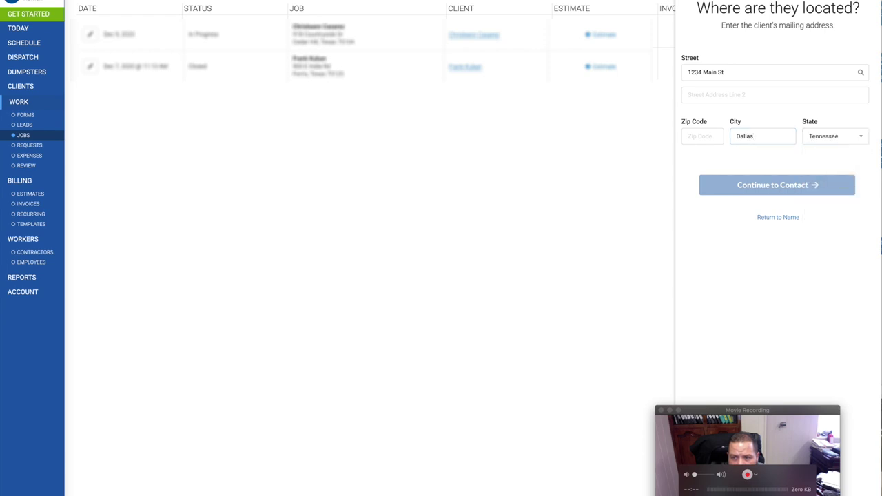
pyautogui.click(847, 136)
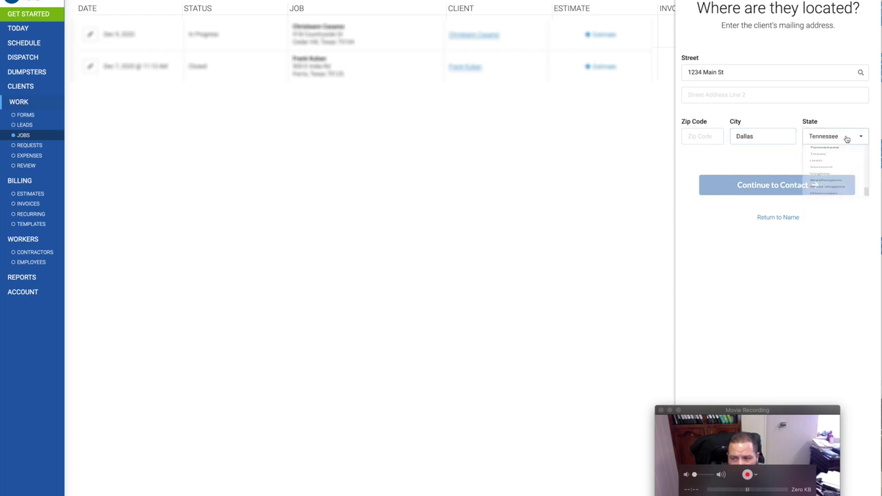
pyautogui.click(820, 168)
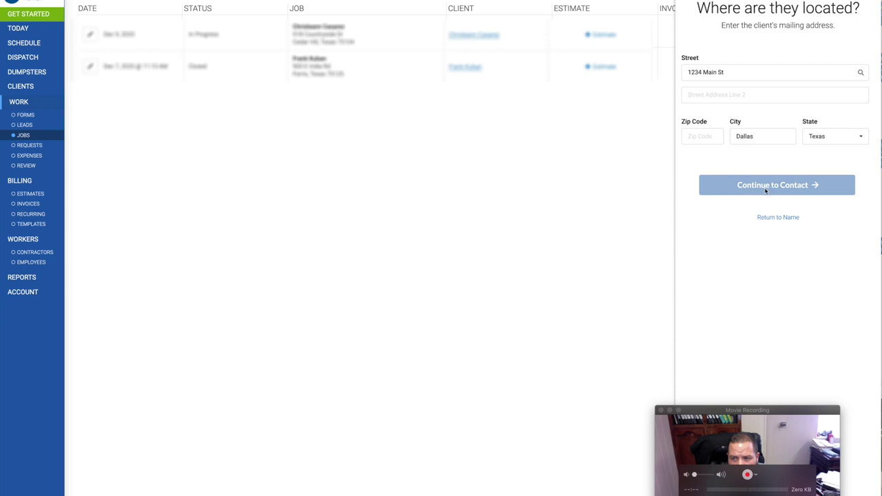
pyautogui.click(712, 138)
pyautogui.click(751, 71)
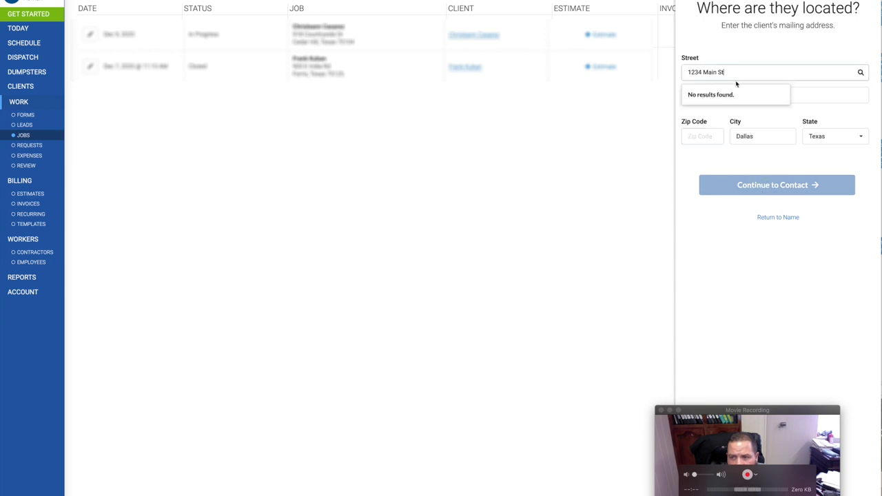
pyautogui.moveTo(738, 74); pyautogui.dragTo(682, 73)
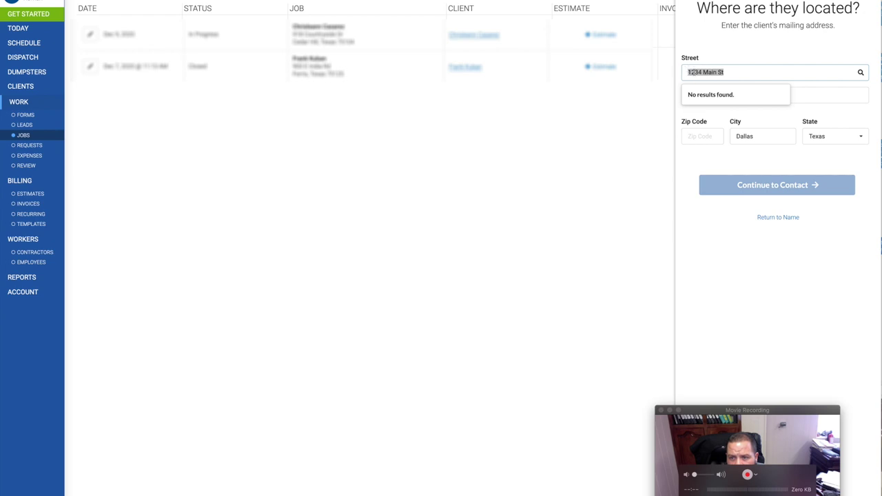
pyautogui.write('1234')
pyautogui.press('Return')
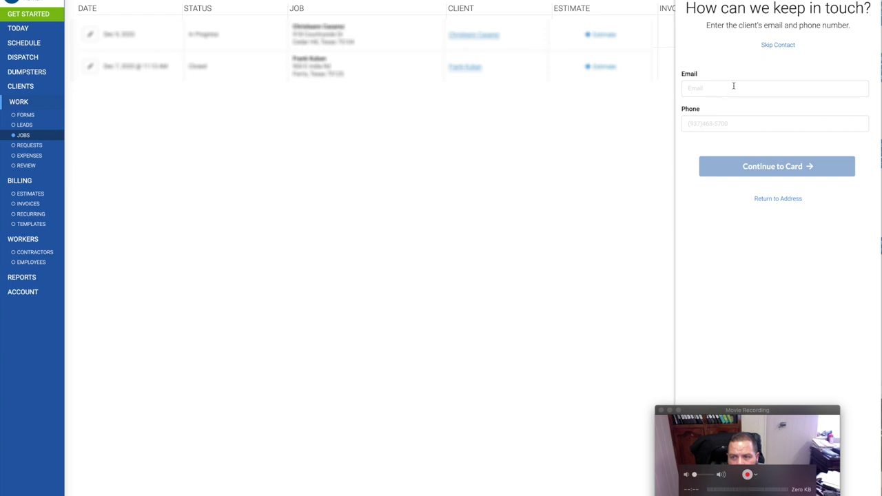
# - Skip the contact details and card-on-file prompts to reach the job details form
pyautogui.click(729, 90)
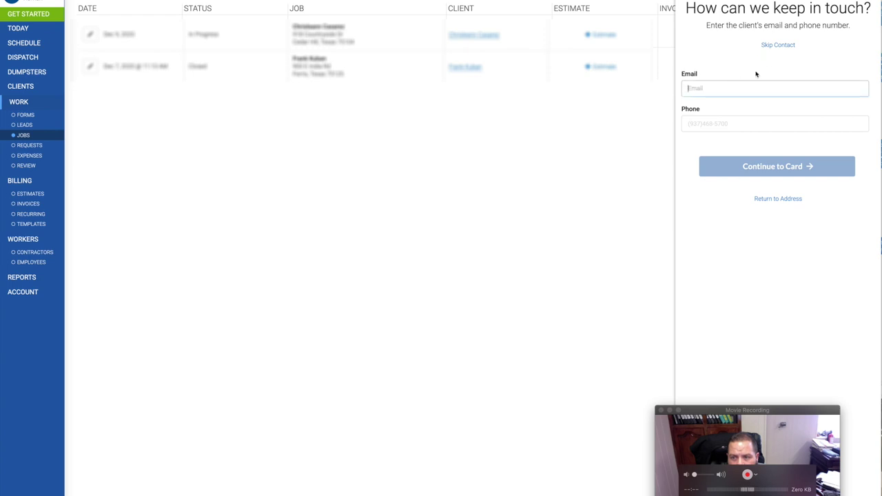
pyautogui.click(773, 46)
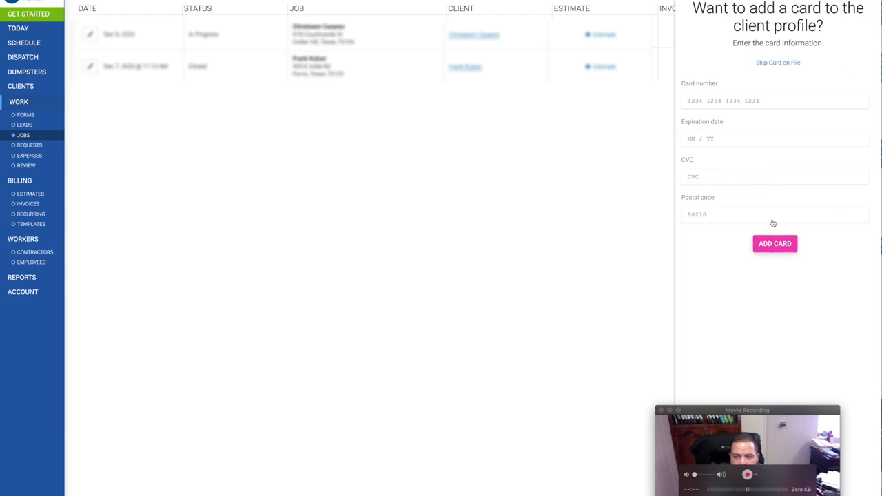
pyautogui.click(777, 62)
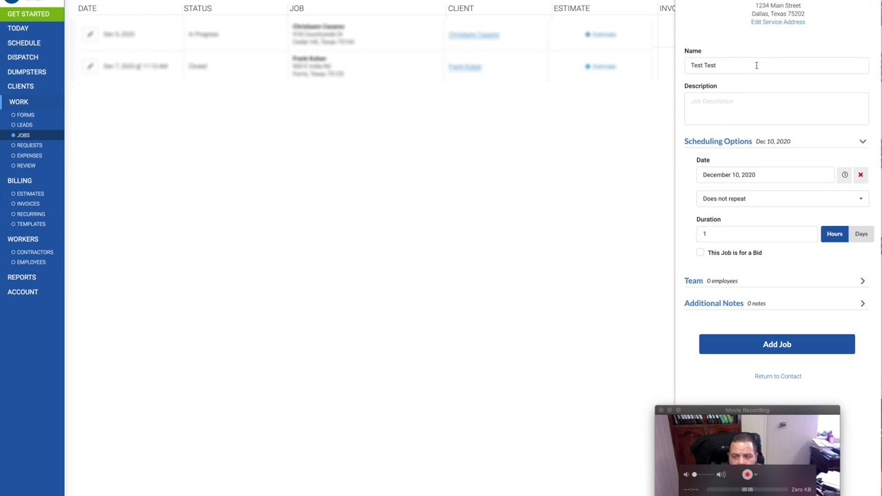
# - Describe the job as 'Dumpste', date it December 25, 2020, and set a 2-day duration
pyautogui.click(736, 101)
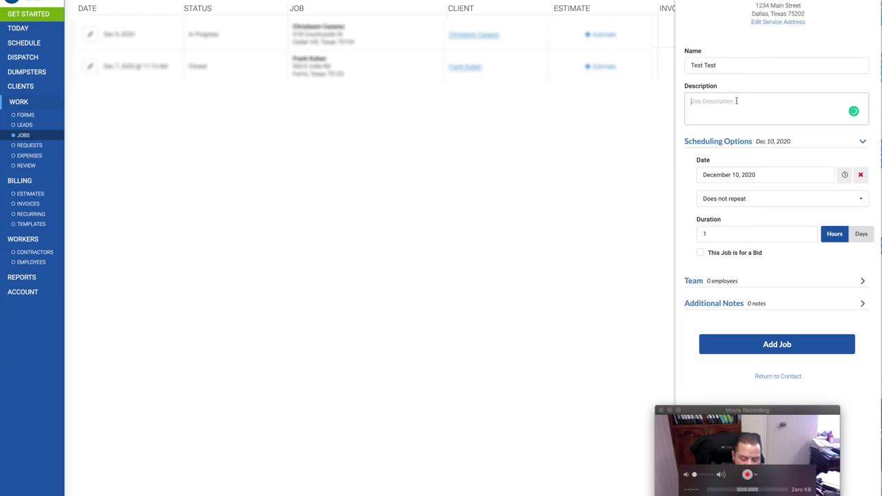
pyautogui.write('Dumpster Rental for residence')
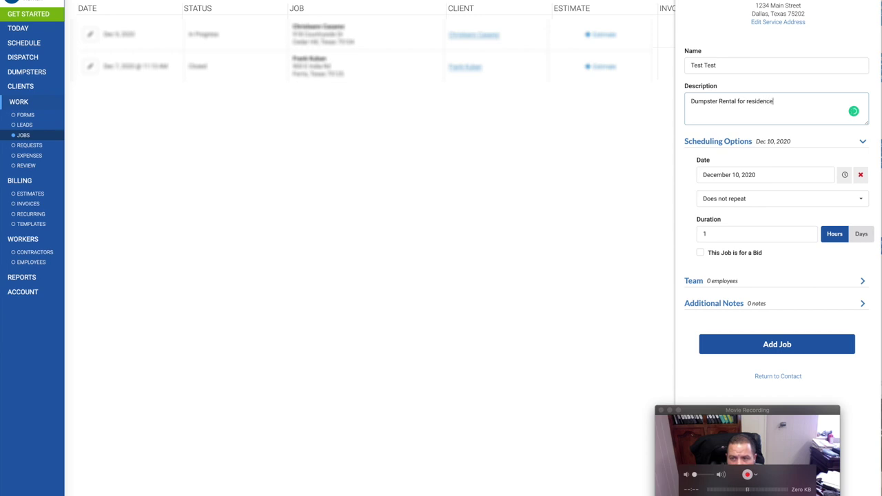
pyautogui.press('Tab')
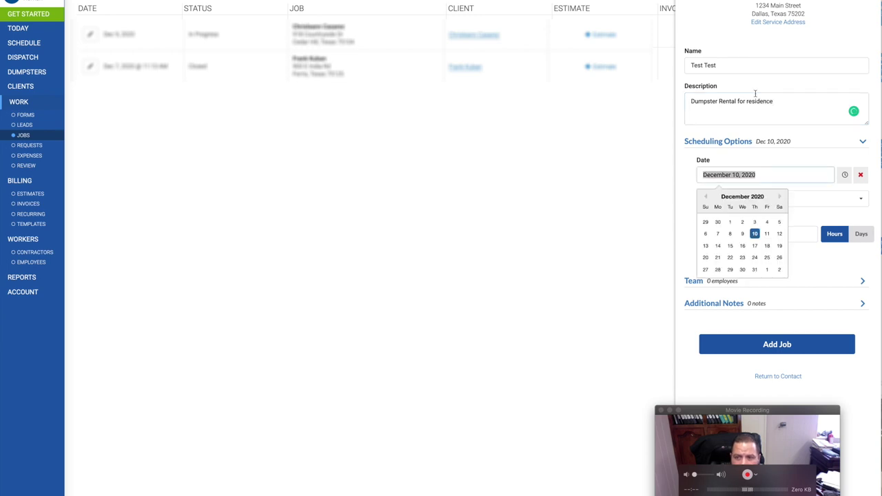
pyautogui.click(766, 258)
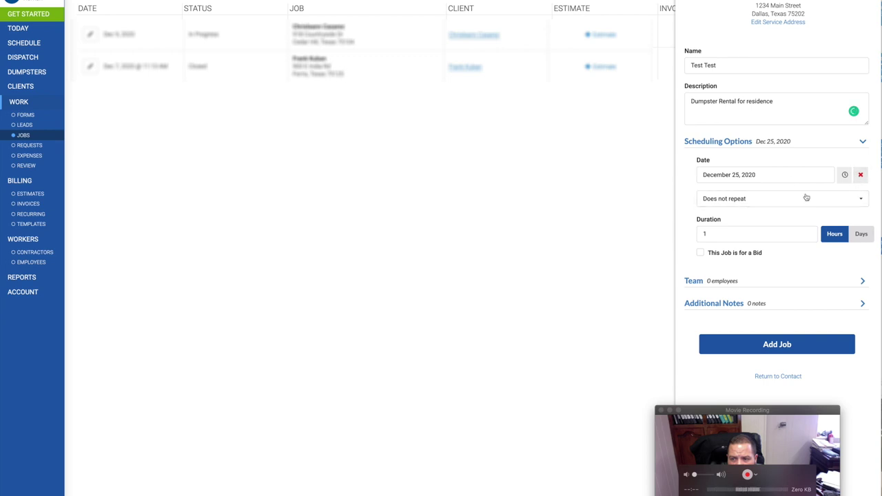
pyautogui.click(791, 238)
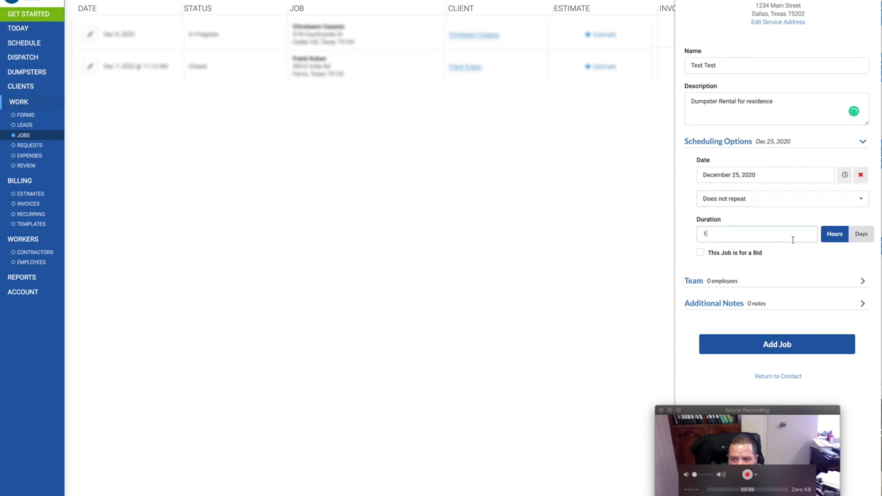
pyautogui.press('BackSpace')
pyautogui.write('2')
pyautogui.click(858, 235)
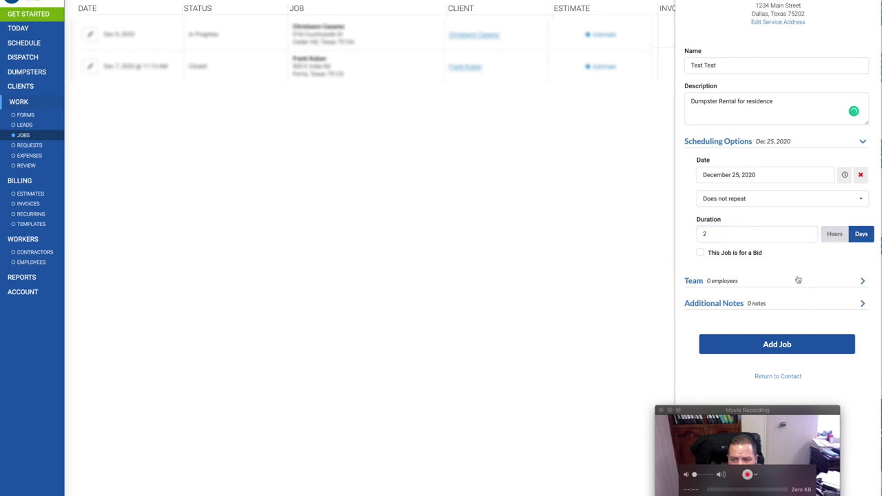
# - Assign the one available employee to the job and save it
pyautogui.scroll(-1, 797, 279)
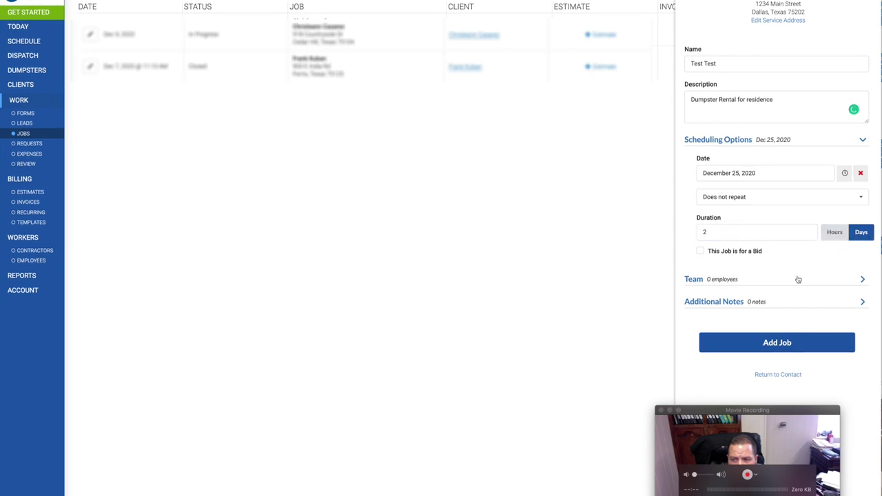
pyautogui.click(749, 283)
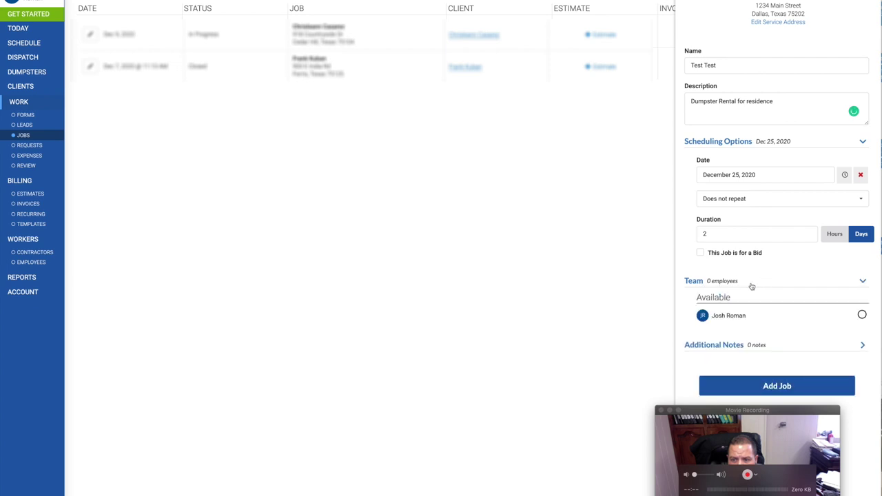
pyautogui.click(861, 314)
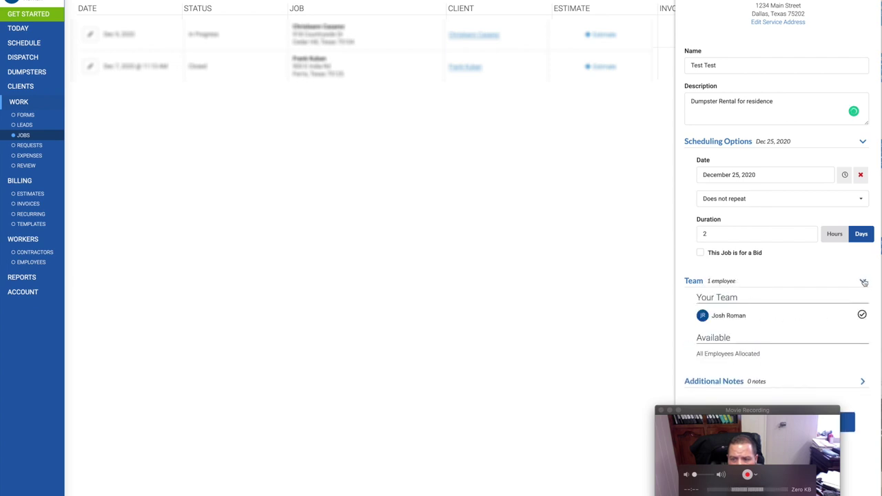
pyautogui.click(859, 281)
pyautogui.click(811, 305)
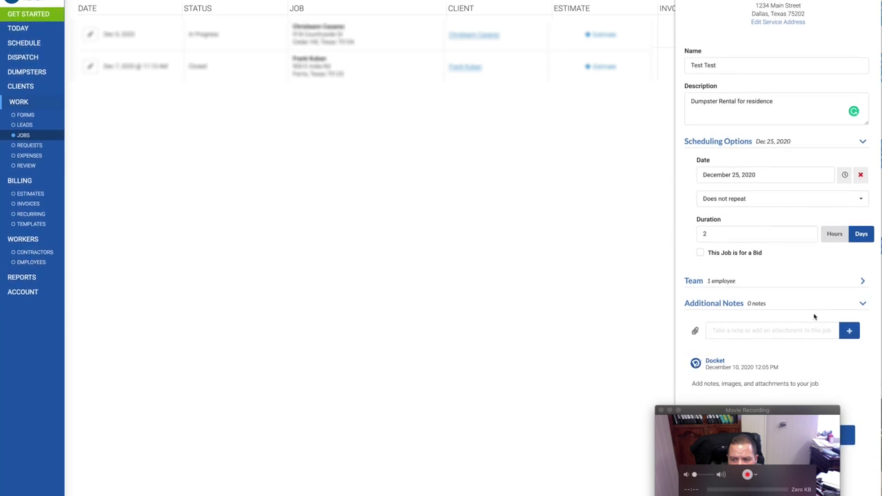
pyautogui.click(861, 305)
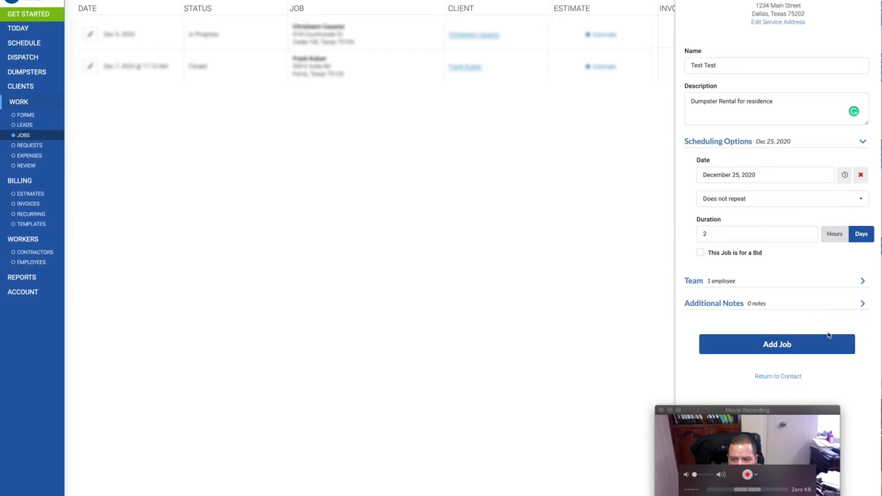
pyautogui.click(782, 348)
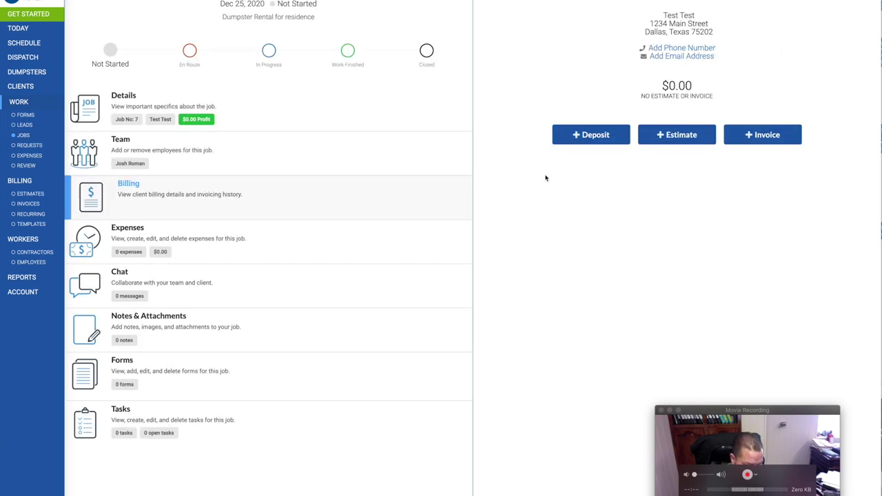
# - Create invoice 2015 for the job, review its Pricing Tools and Additional Options, and start a line item
pyautogui.click(764, 137)
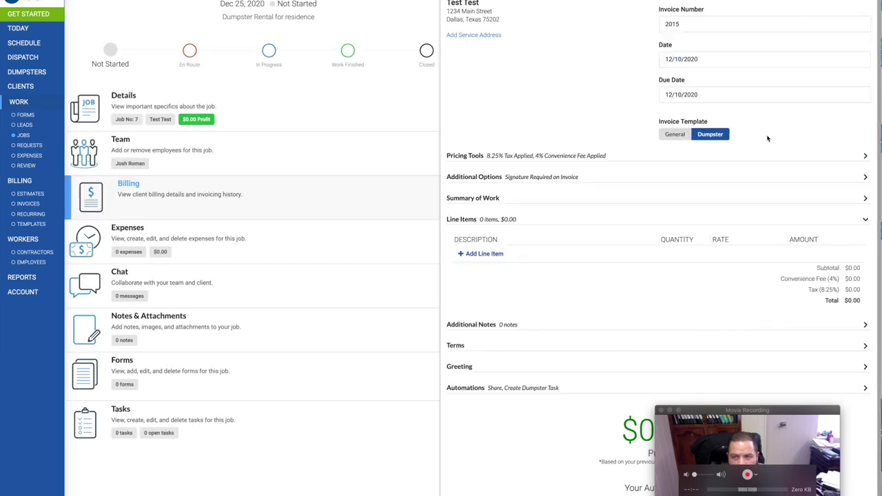
pyautogui.click(620, 158)
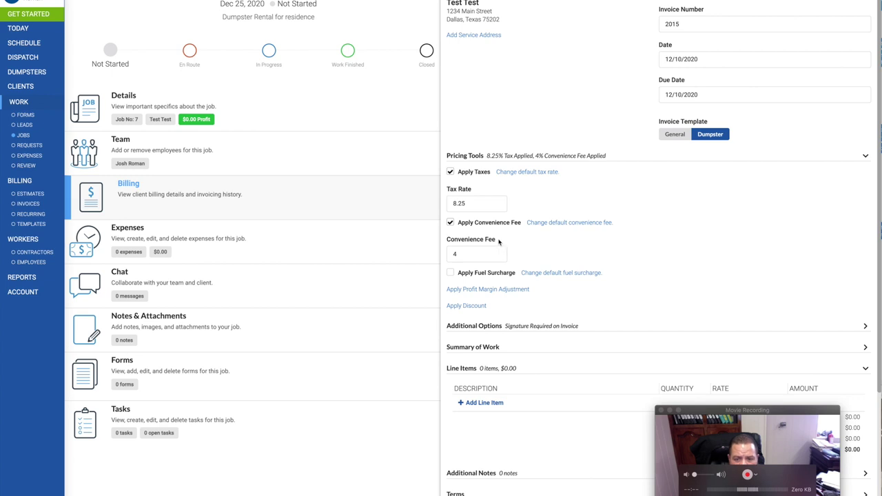
pyautogui.click(607, 158)
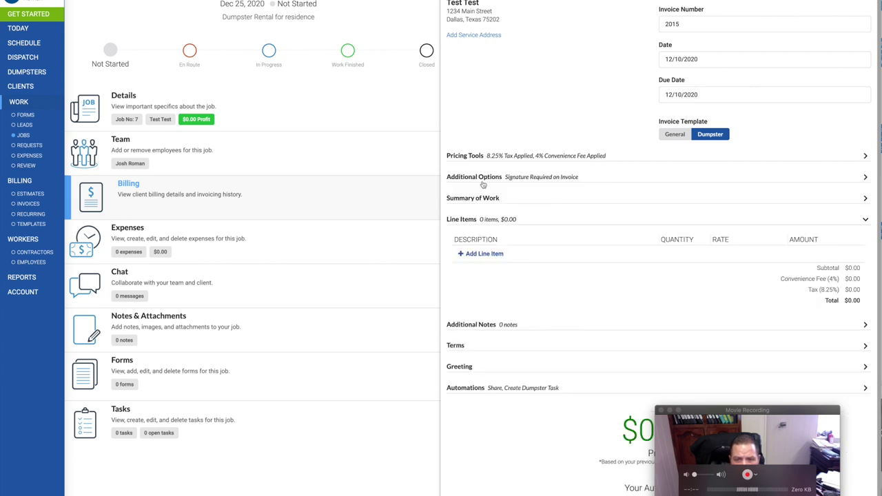
pyautogui.click(565, 179)
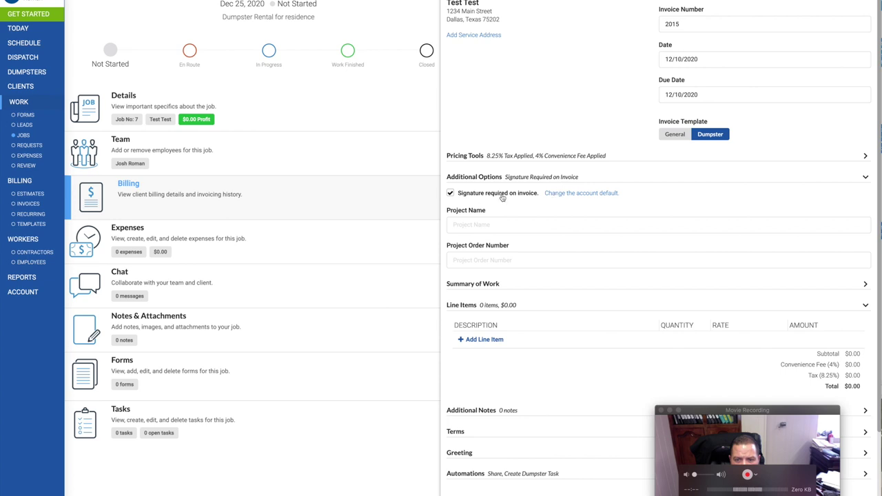
pyautogui.click(551, 180)
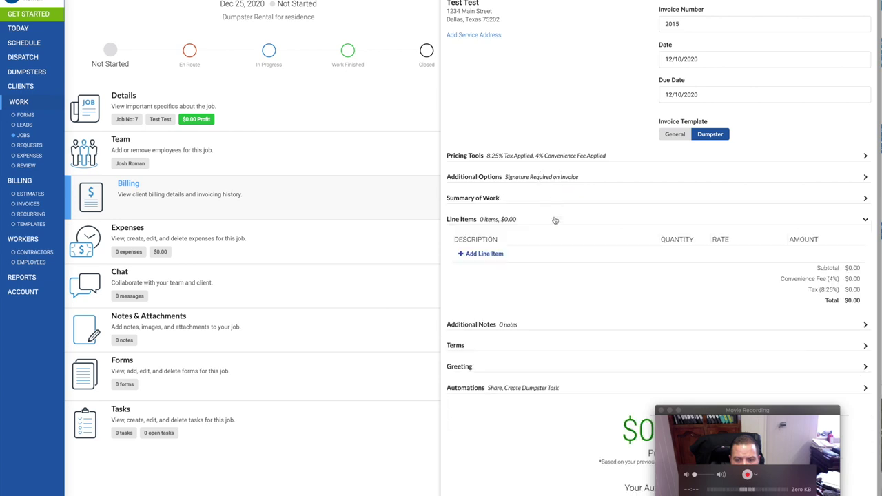
pyautogui.click(485, 255)
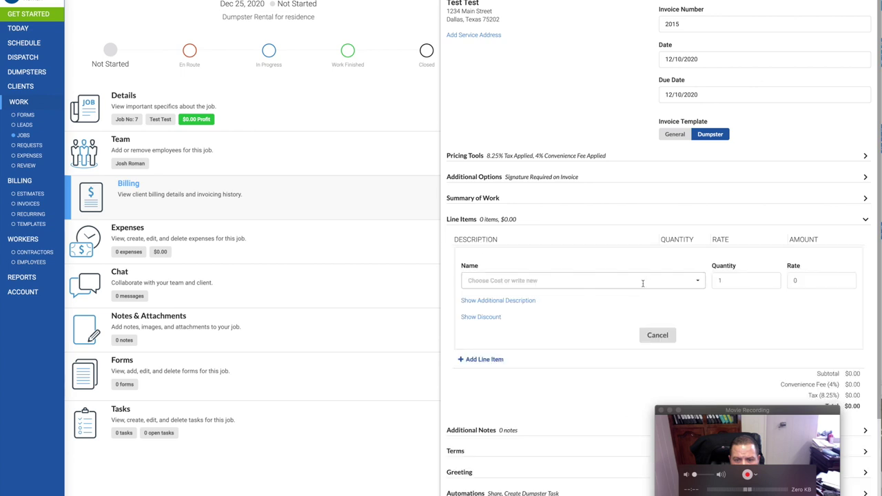
# - Add one 20 Yard Dumpster - 2 Day Rate line at $300.00 and expand the Terms
pyautogui.click(694, 284)
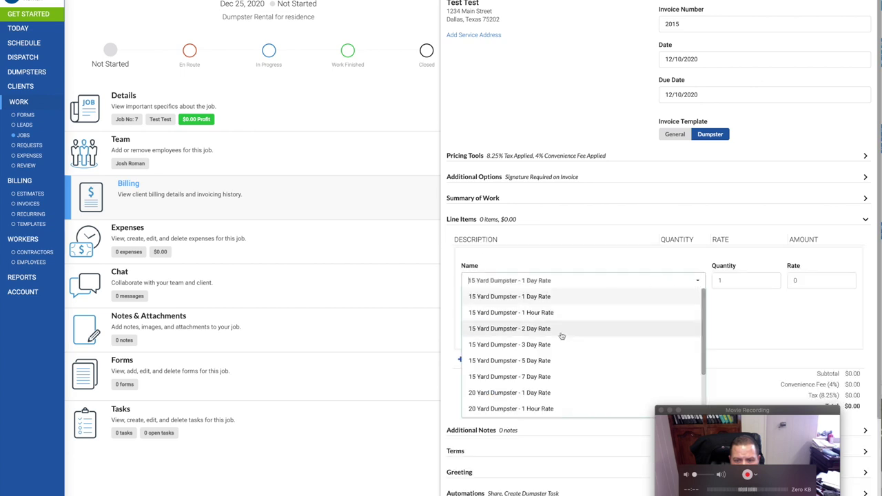
pyautogui.scroll(-1, 562, 335)
pyautogui.scroll(-3, 561, 335)
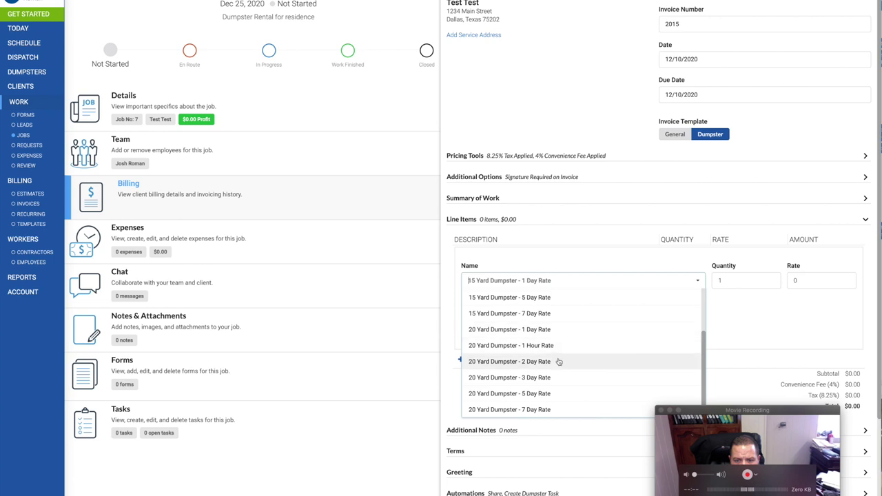
pyautogui.click(558, 362)
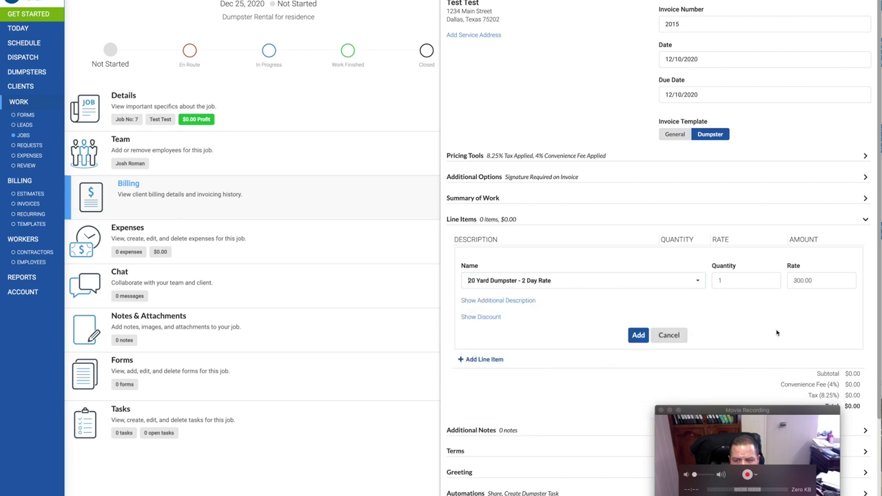
pyautogui.scroll(-1, 752, 324)
pyautogui.click(639, 298)
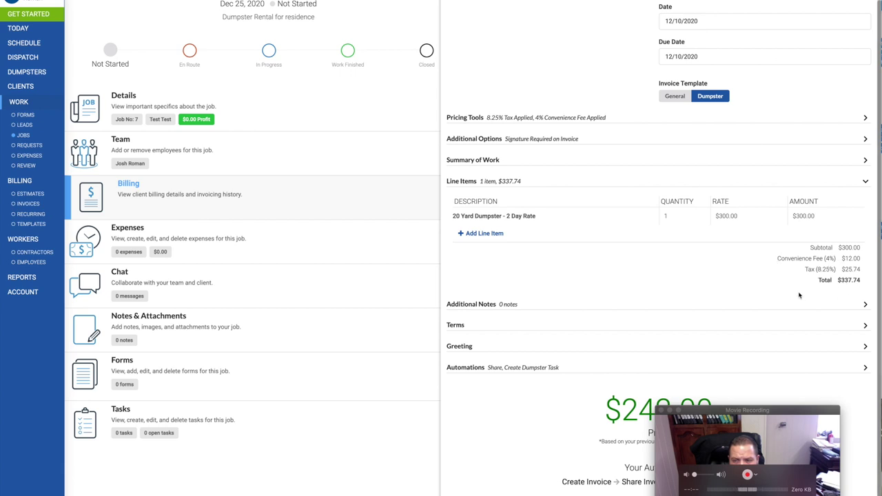
pyautogui.scroll(-1, 765, 298)
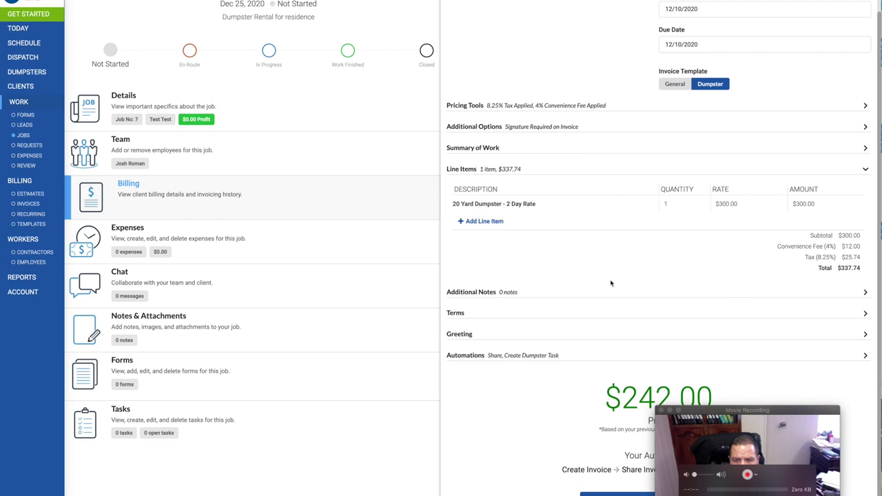
pyautogui.click(541, 317)
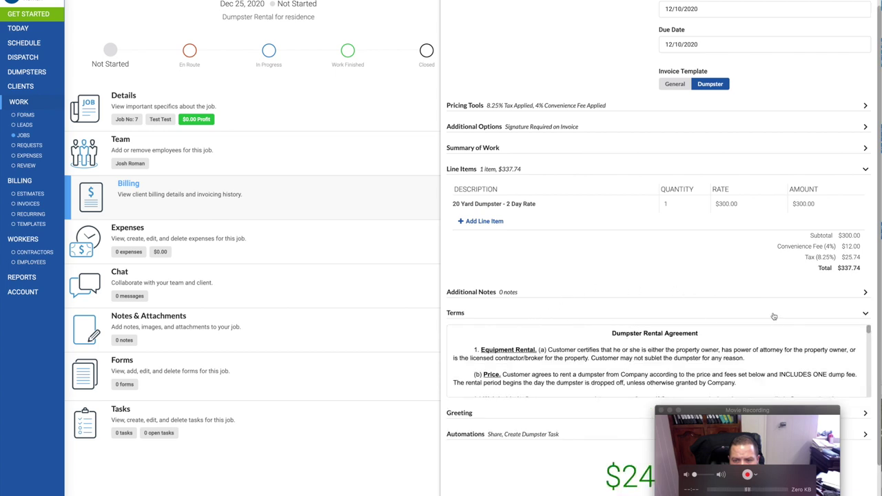
pyautogui.scroll(-5, 765, 324)
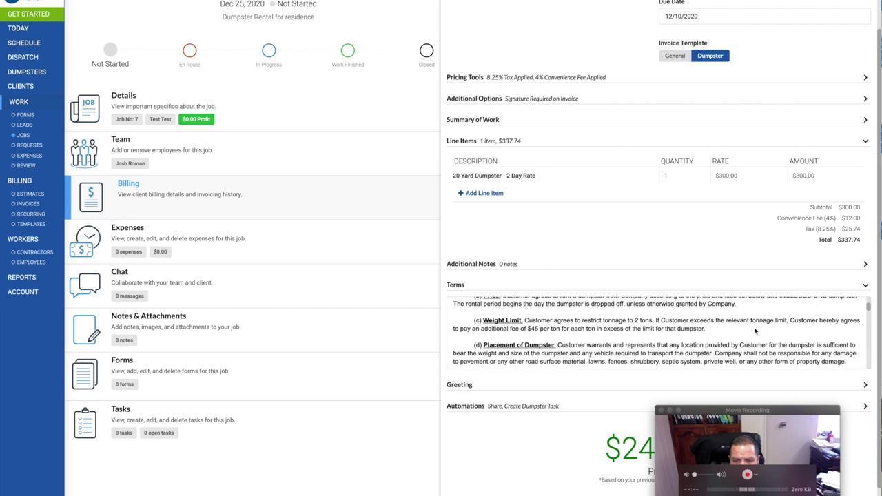
pyautogui.scroll(-6, 755, 331)
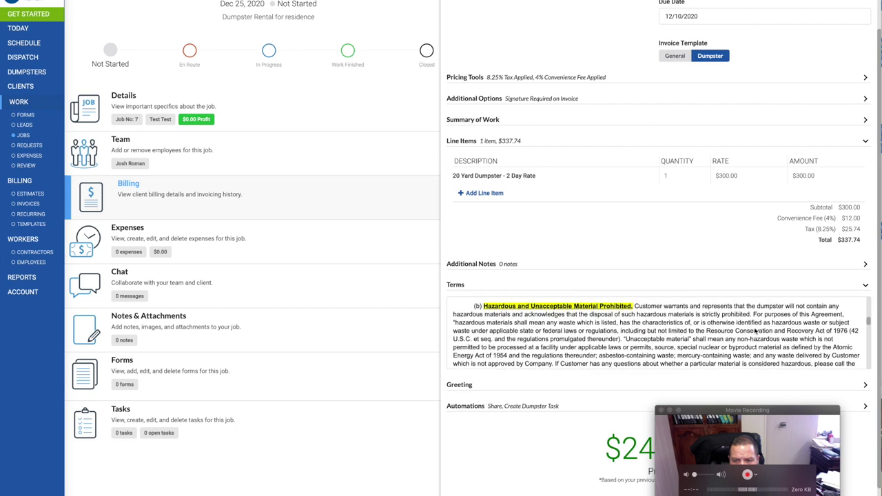
pyautogui.scroll(10, 755, 331)
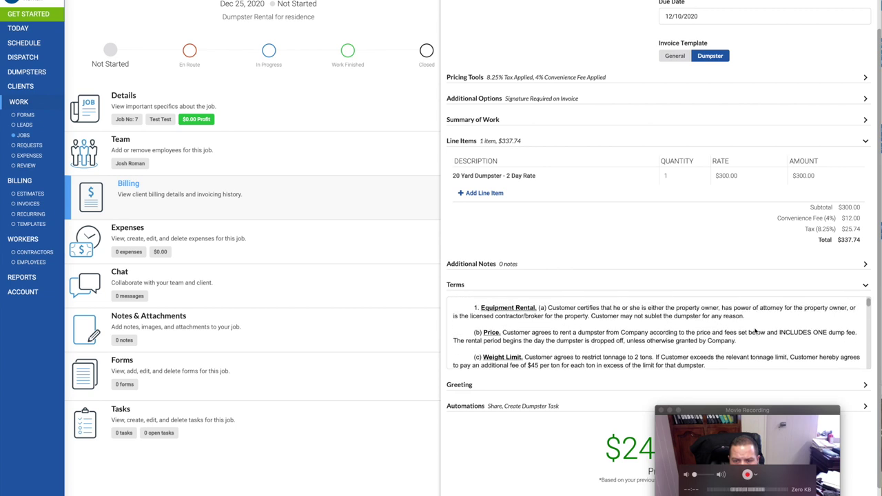
pyautogui.scroll(2, 755, 331)
pyautogui.scroll(-4, 755, 331)
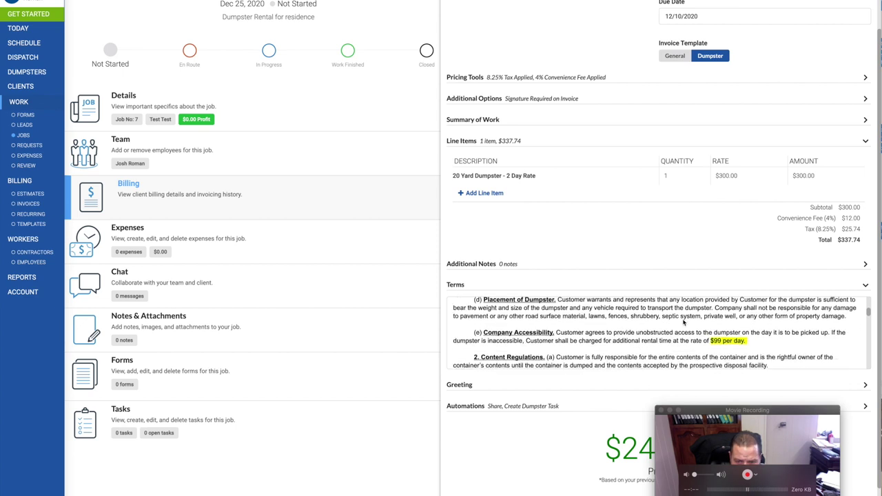
pyautogui.scroll(-1, 683, 322)
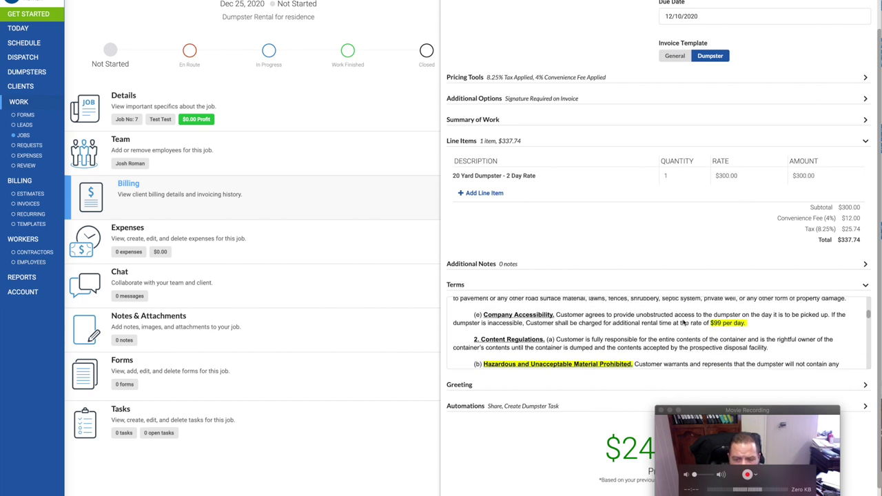
pyautogui.scroll(-5, 683, 322)
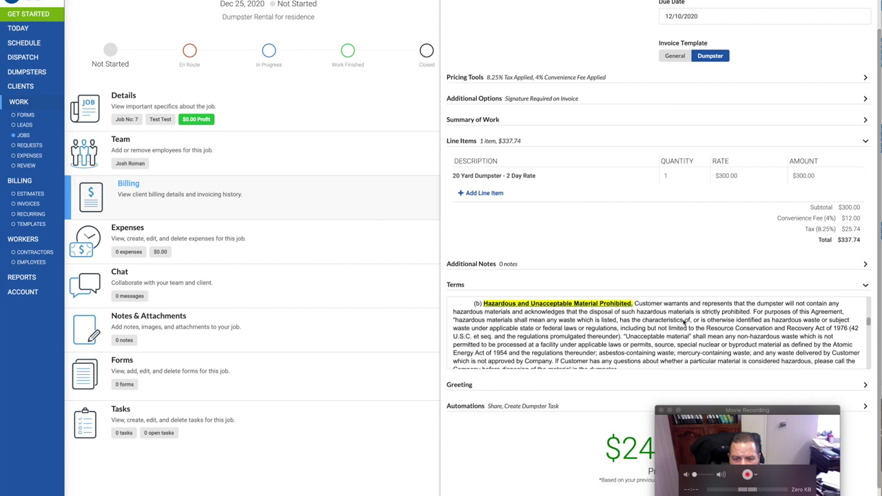
pyautogui.scroll(-5, 683, 321)
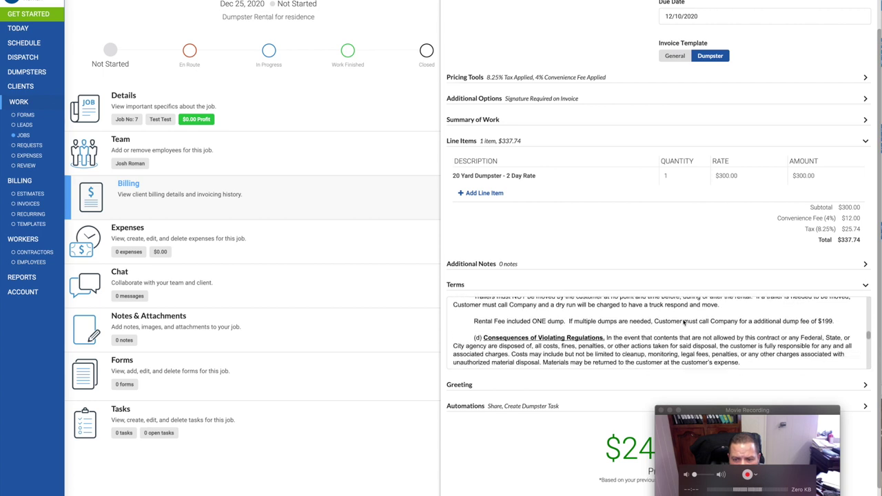
pyautogui.scroll(-5, 683, 322)
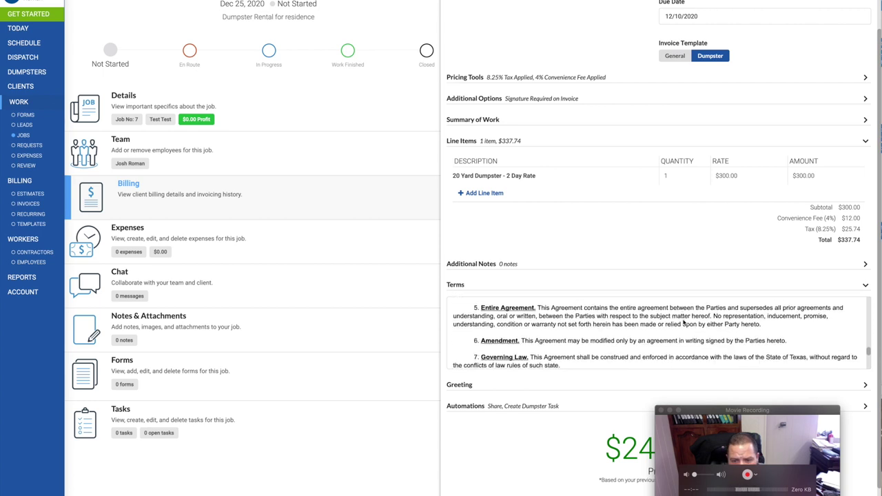
pyautogui.scroll(-5, 683, 321)
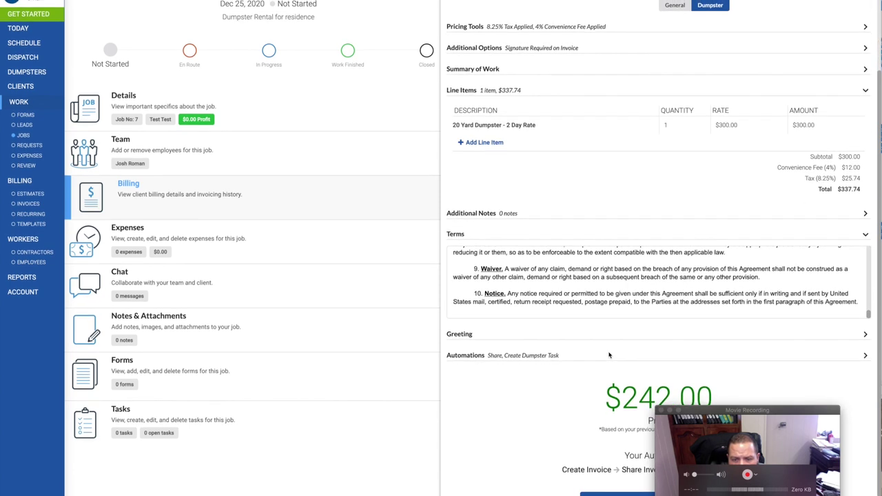
pyautogui.moveTo(756, 411); pyautogui.dragTo(208, 406)
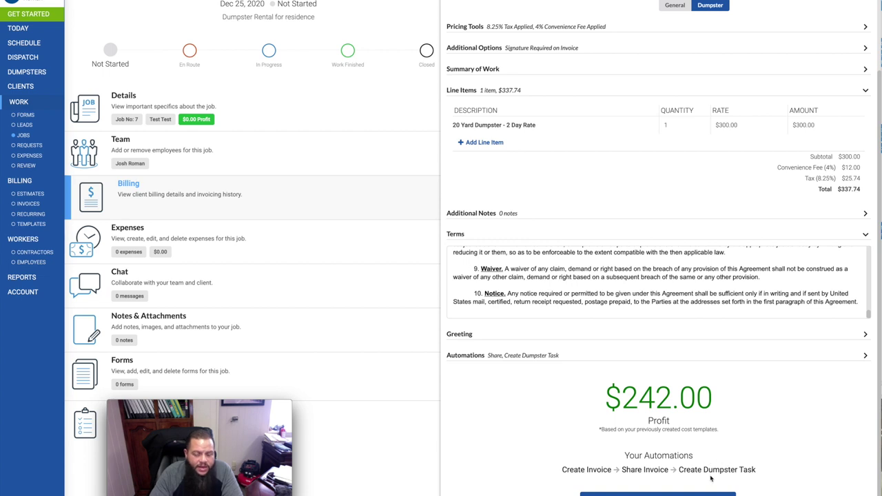
pyautogui.scroll(2, 720, 471)
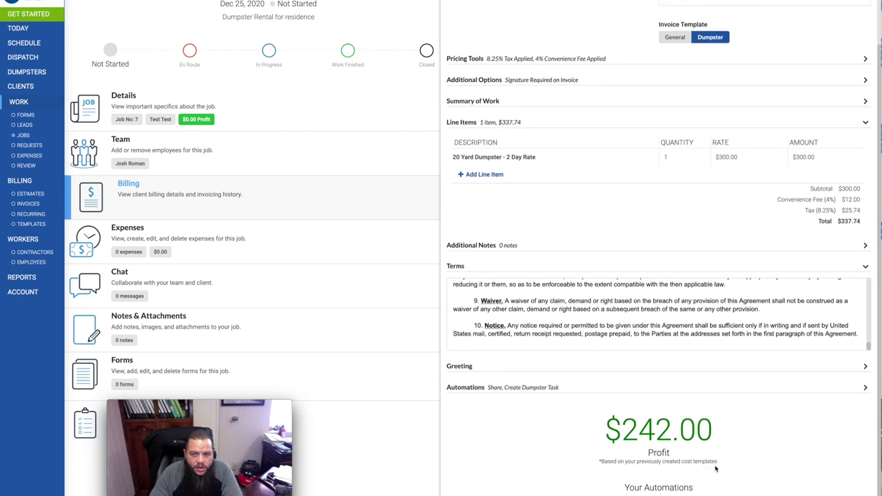
pyautogui.scroll(1, 715, 469)
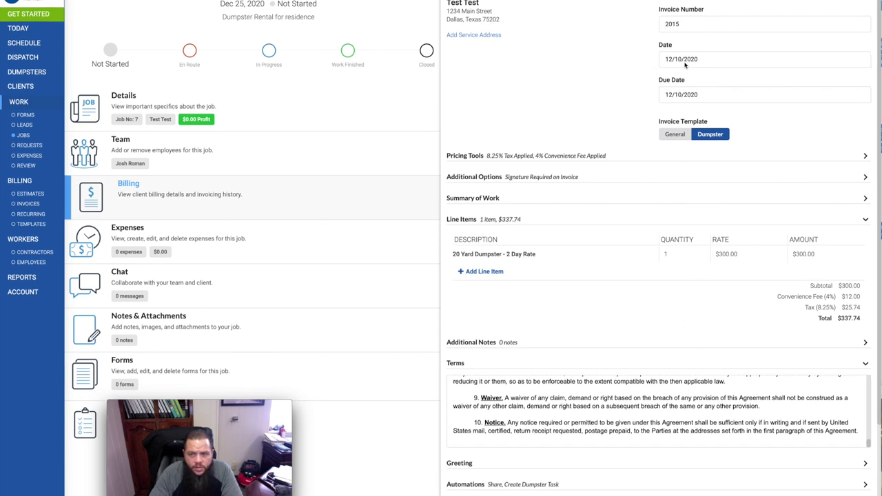
# - Scroll the schedule to bring up the 20 Yard drop-off task form for the Test Test job
pyautogui.scroll(-3, 696, 223)
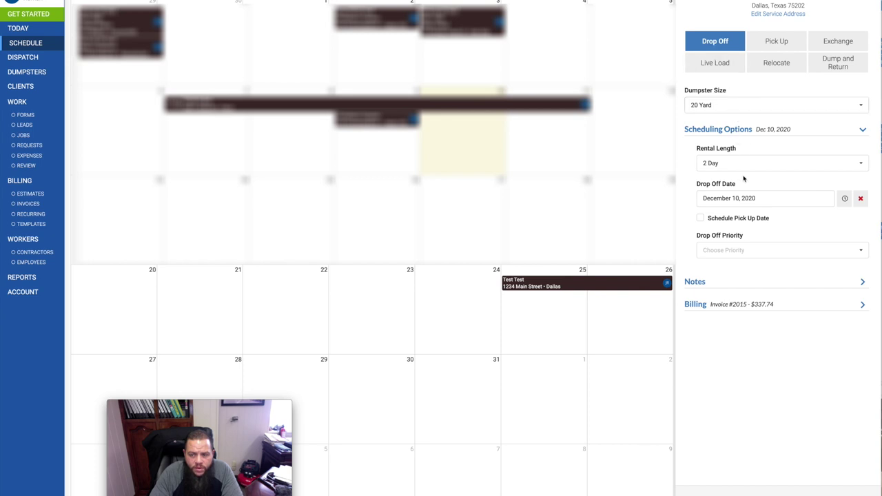
# - Enable a pick-up date, then set drop-off to December 25 and pick-up to December 27, 2020
pyautogui.click(700, 218)
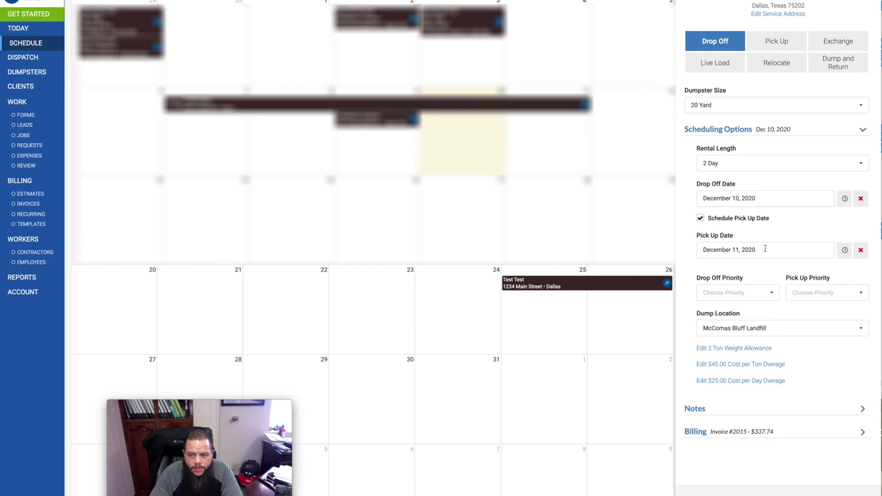
pyautogui.click(765, 197)
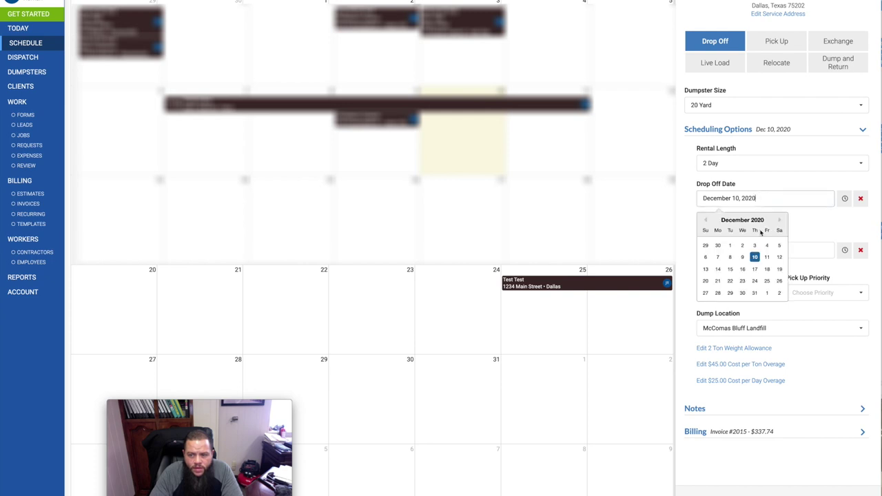
pyautogui.click(765, 282)
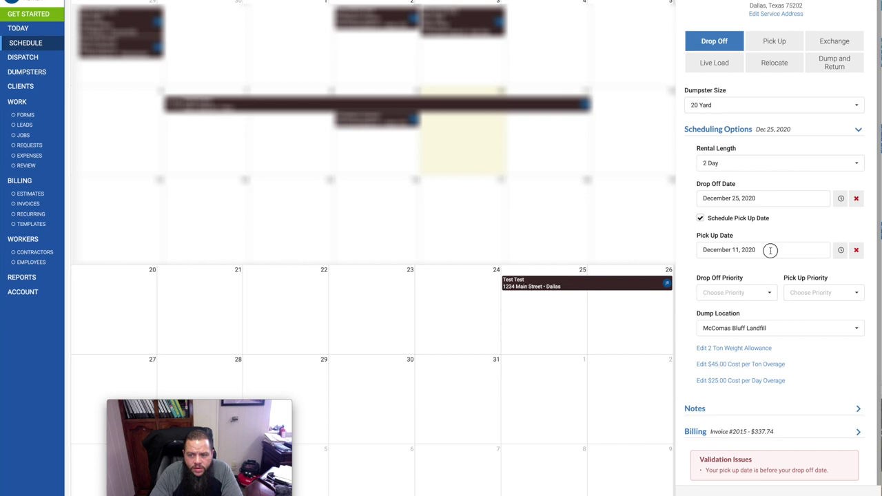
pyautogui.click(768, 250)
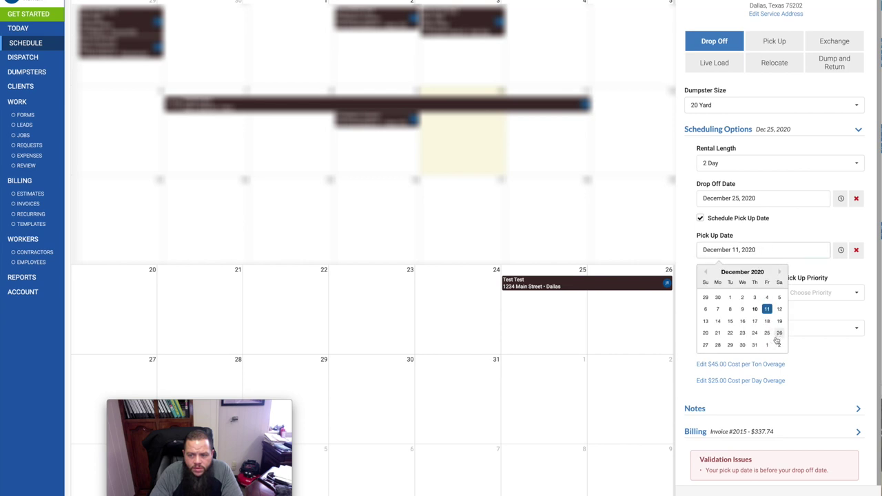
pyautogui.click(704, 345)
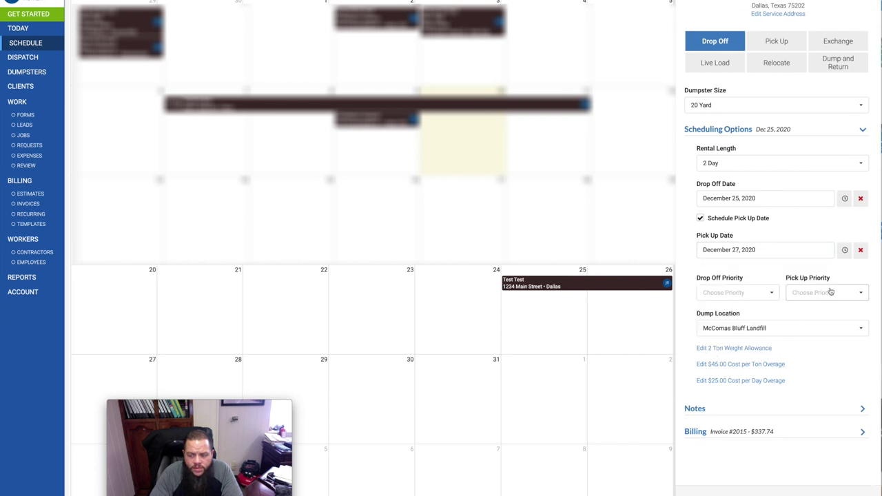
# - Set drop-off priority to None, leave pick-up priority unset, and expand the billing details
pyautogui.click(764, 297)
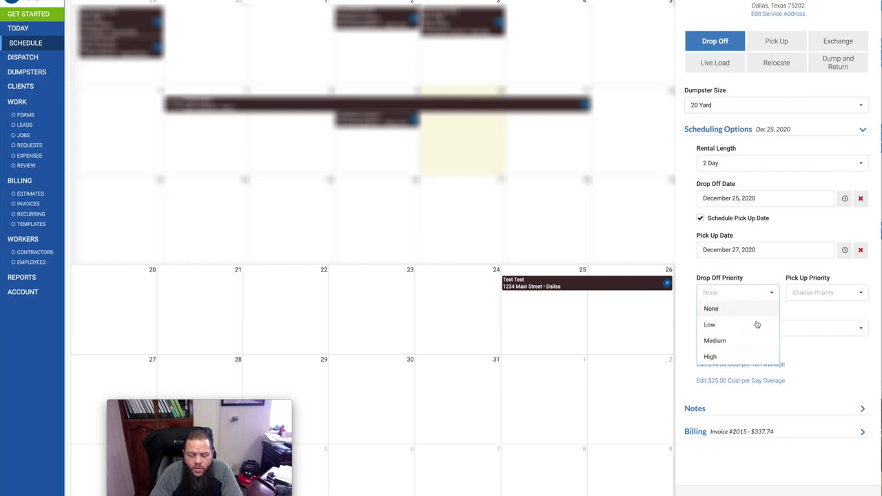
pyautogui.click(805, 293)
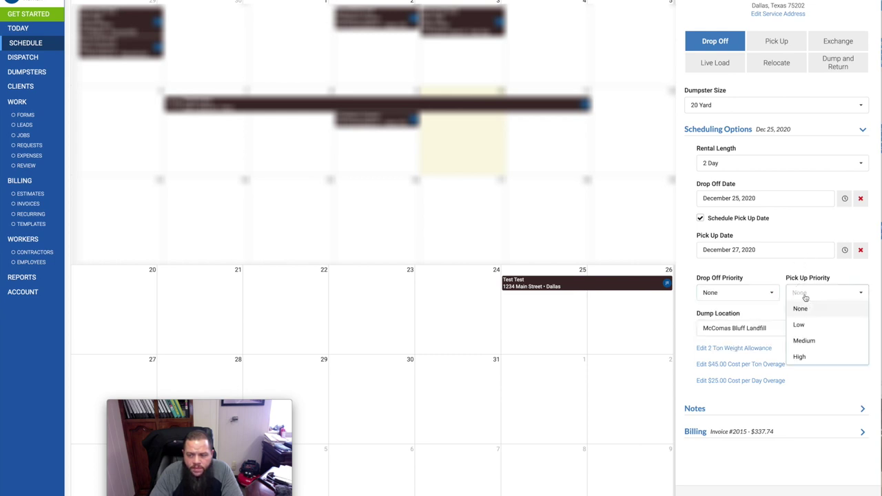
pyautogui.click(805, 296)
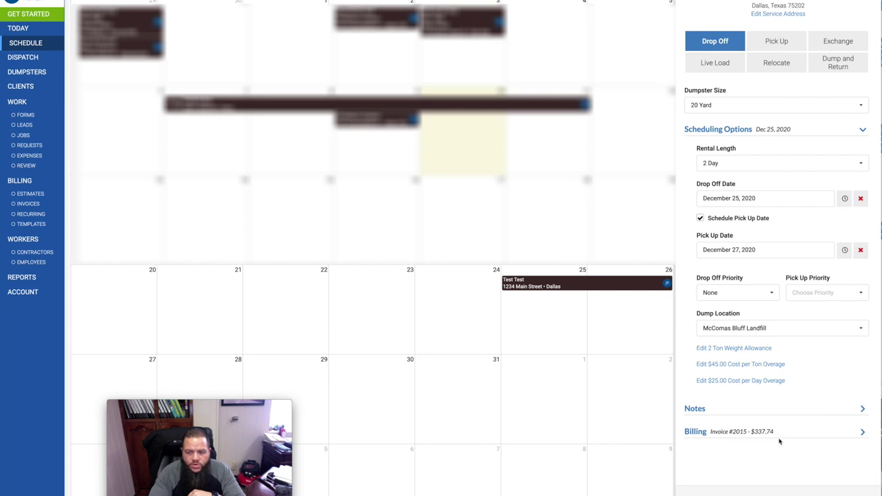
pyautogui.click(805, 432)
# - Check that billing links to invoice #2015 and save the Drop Off and Pick Up 20 Yard tasks
pyautogui.scroll(-2, 806, 438)
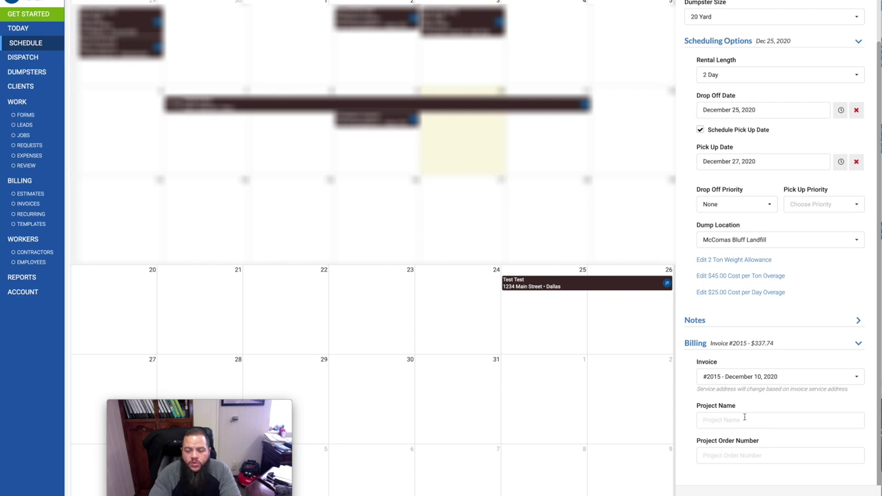
pyautogui.scroll(2, 765, 344)
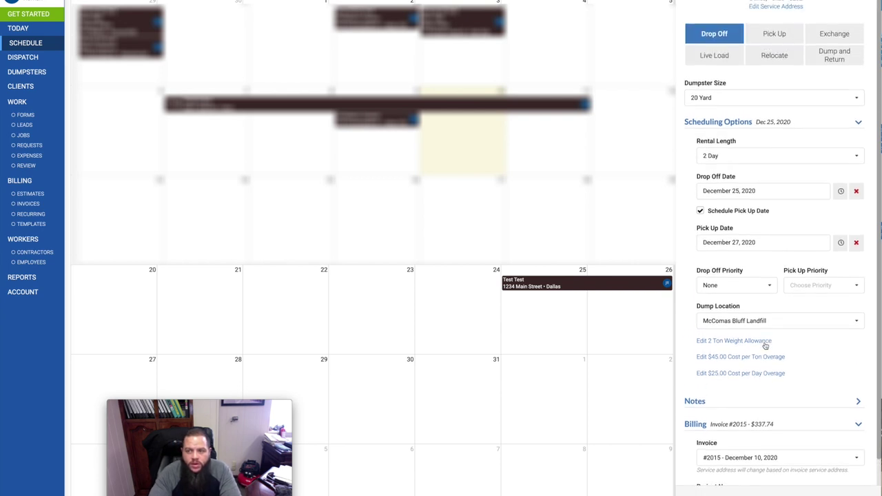
pyautogui.scroll(-2, 764, 346)
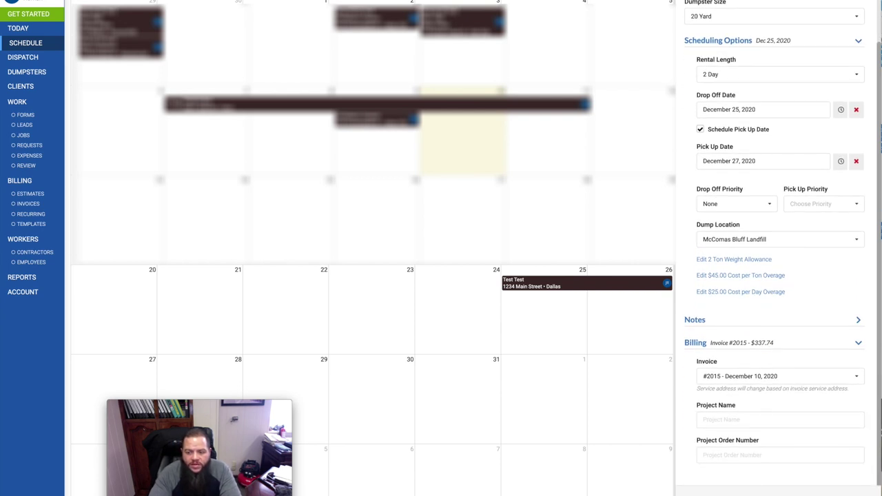
pyautogui.press('Return')
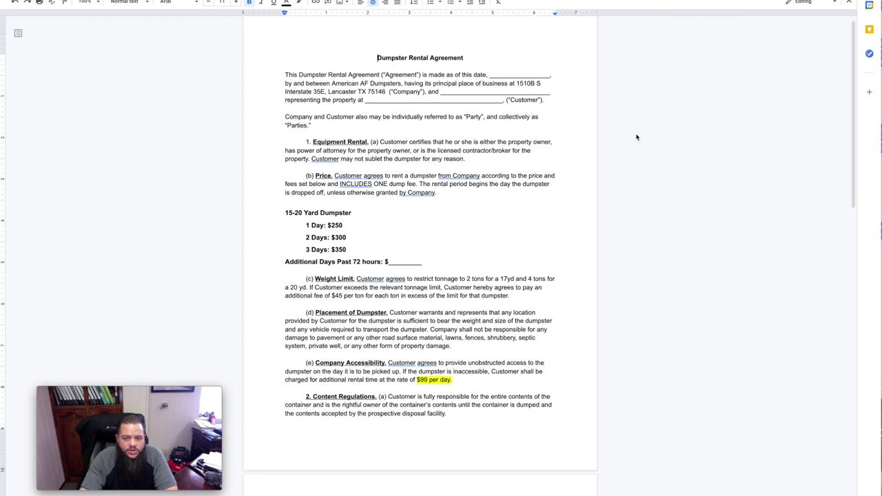
pyautogui.scroll(-1, 385, 153)
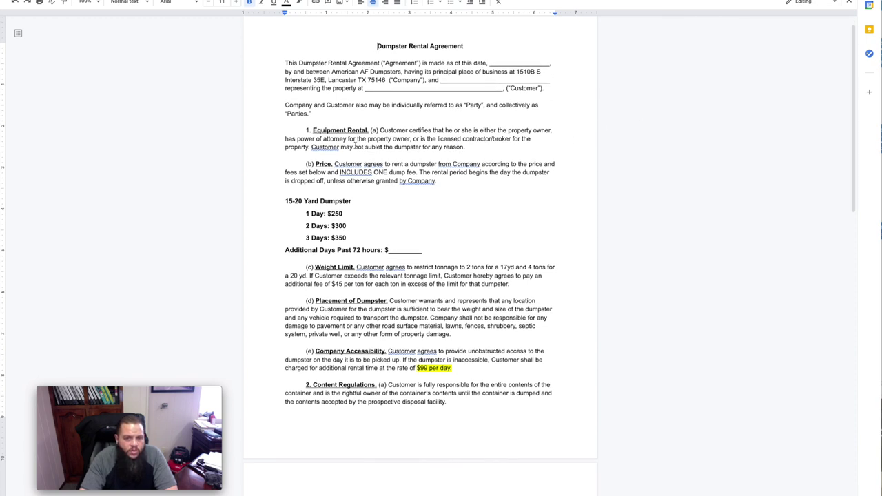
pyautogui.scroll(-2, 540, 151)
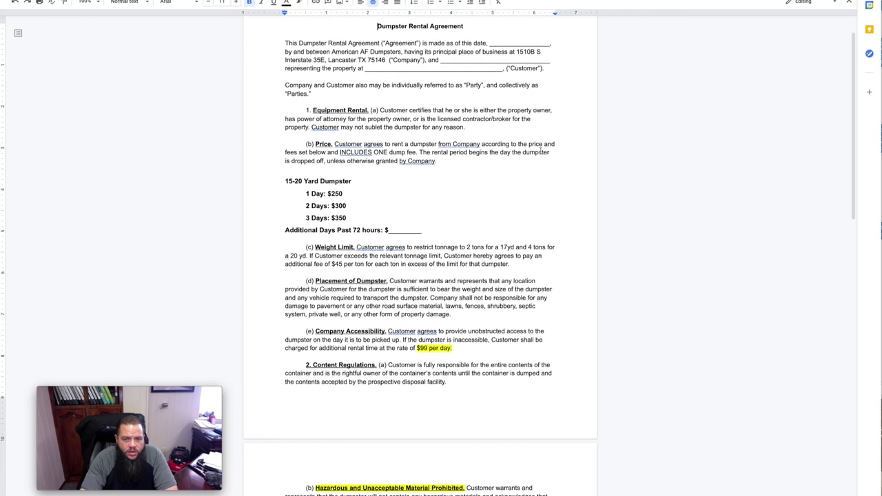
pyautogui.scroll(-2, 540, 151)
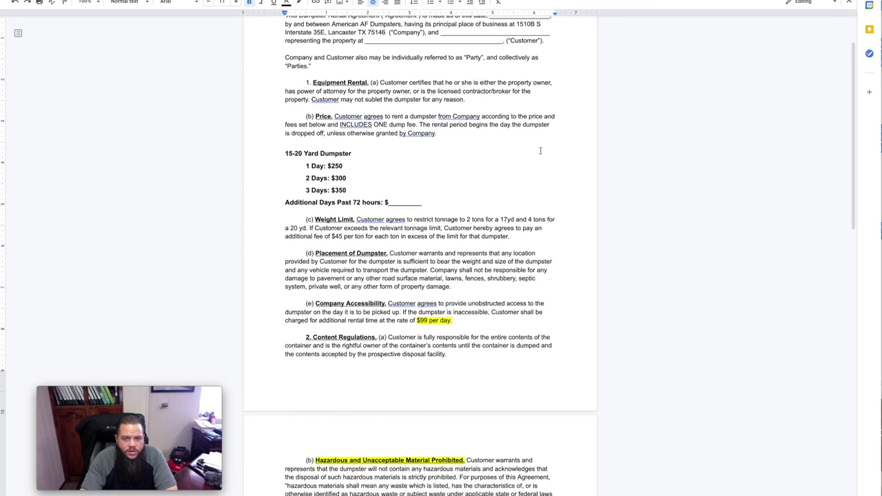
pyautogui.scroll(-2, 540, 151)
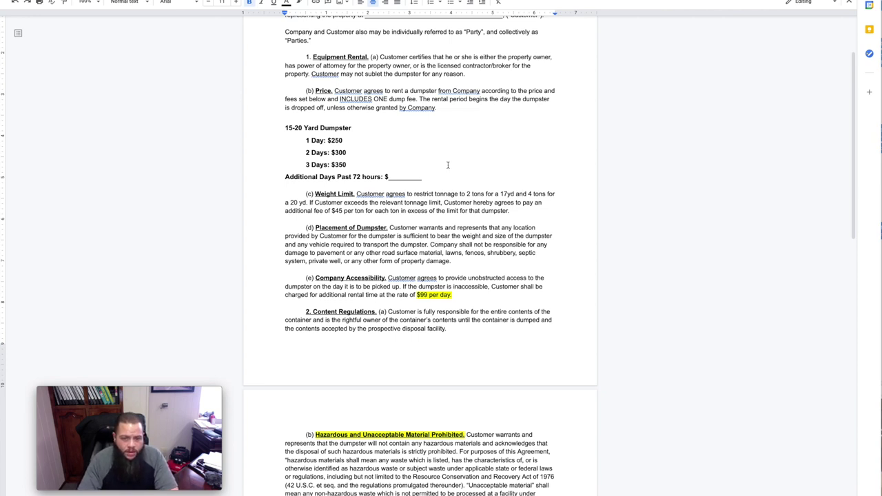
pyautogui.scroll(-1, 448, 165)
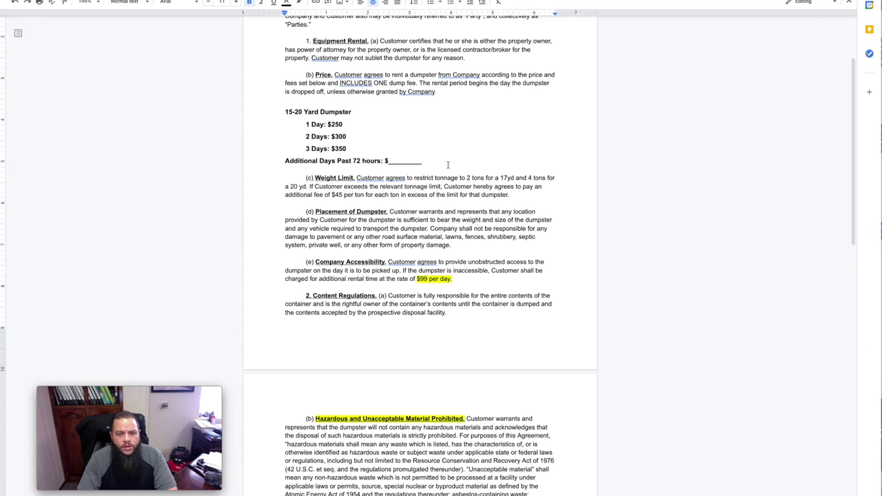
pyautogui.scroll(-1, 448, 165)
pyautogui.scroll(-2, 486, 164)
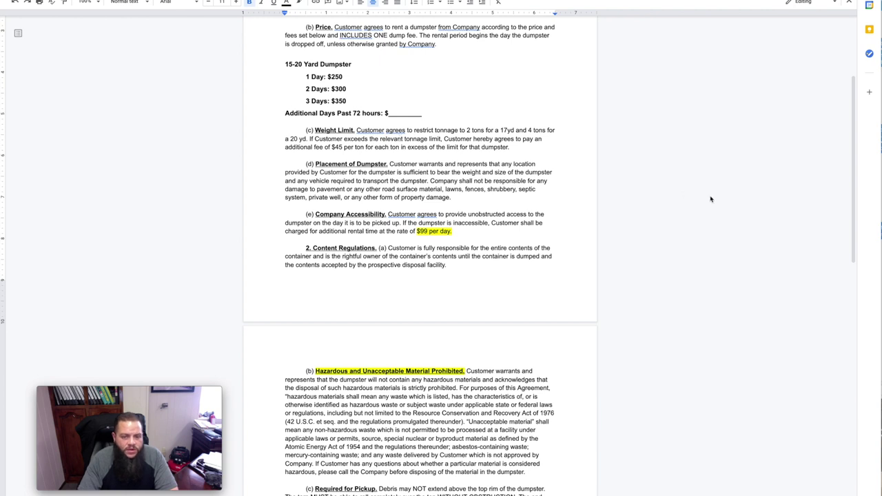
pyautogui.scroll(-1, 554, 185)
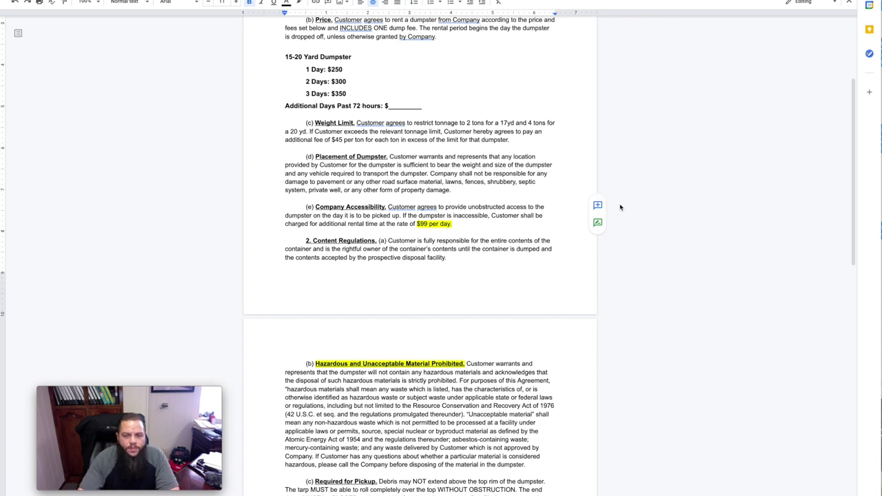
pyautogui.scroll(-1, 703, 195)
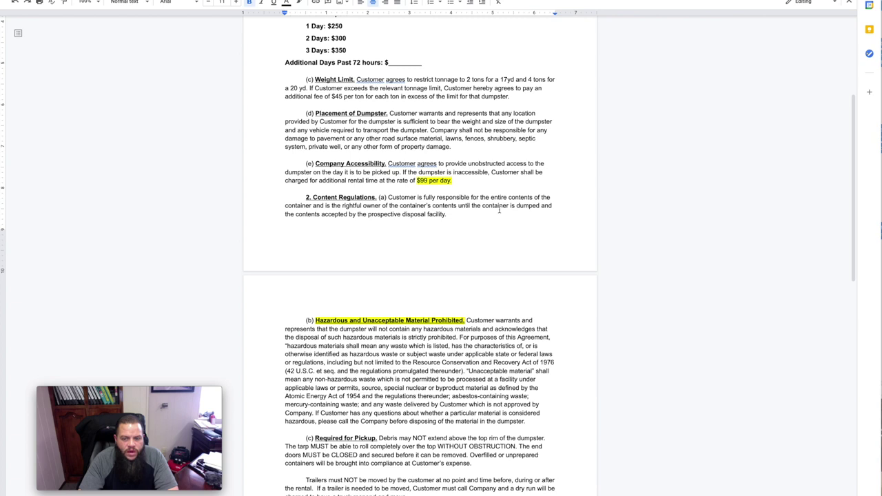
pyautogui.scroll(-1, 499, 210)
pyautogui.scroll(-1, 499, 209)
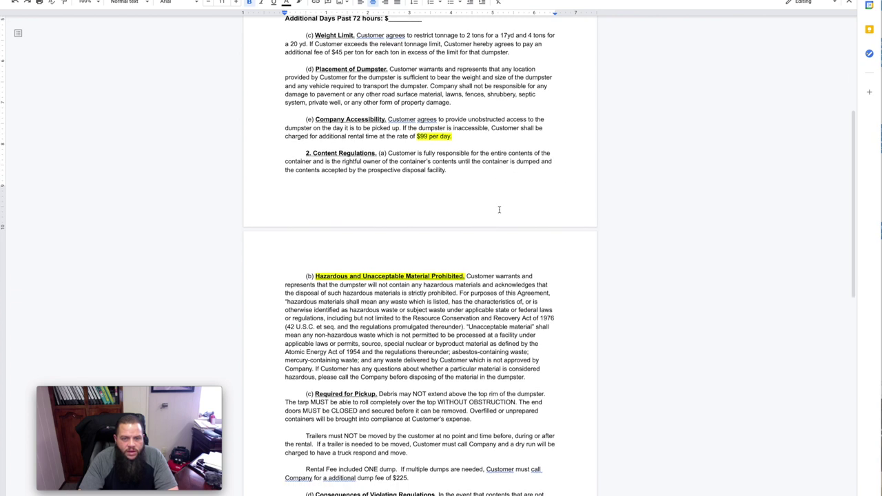
pyautogui.scroll(-3, 499, 210)
pyautogui.scroll(-1, 499, 210)
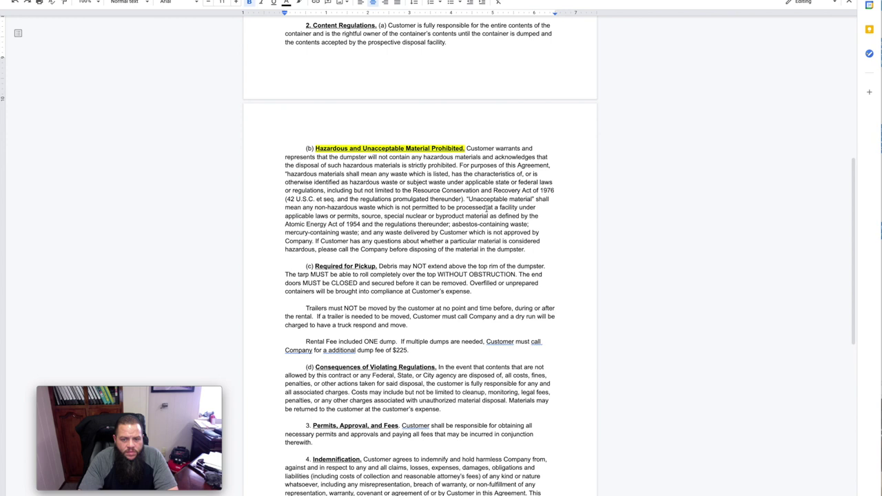
pyautogui.scroll(-2, 268, 208)
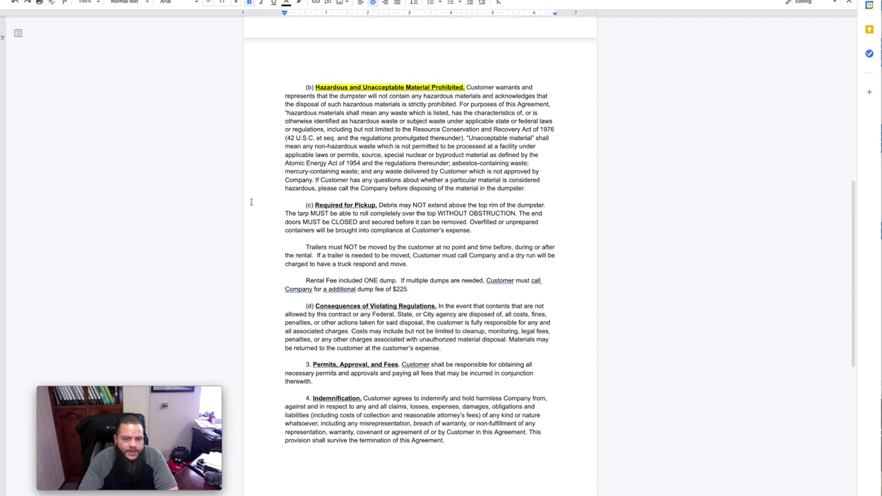
pyautogui.scroll(-1, 251, 202)
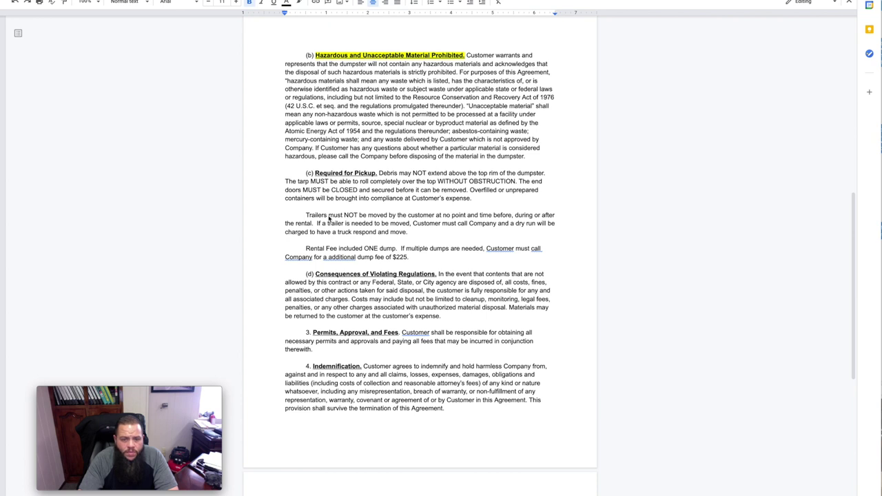
pyautogui.moveTo(306, 216); pyautogui.dragTo(441, 219)
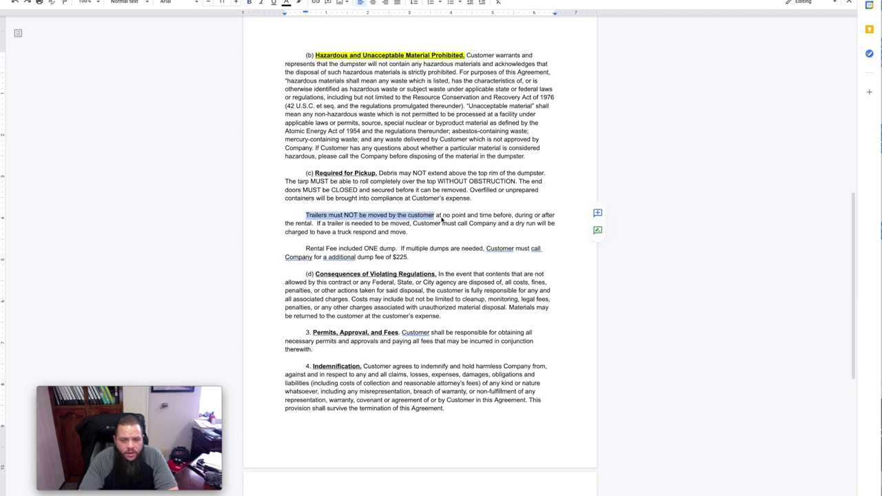
# - Highlight the 'Trailers must NOT be moved by the customer' sentence in yellow
pyautogui.click(301, 4)
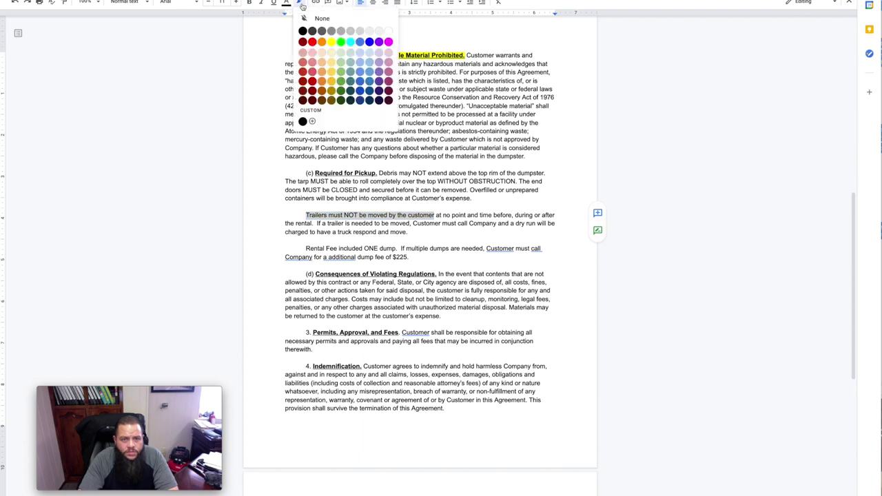
pyautogui.click(337, 52)
pyautogui.click(482, 261)
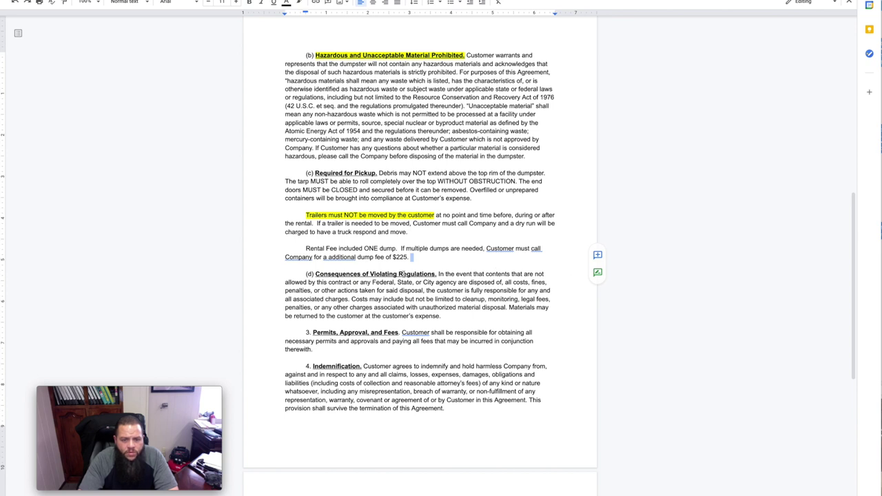
# - Change 'included' to 'includes' in the Rental Fee line, then scroll down the agreement
pyautogui.click(359, 249)
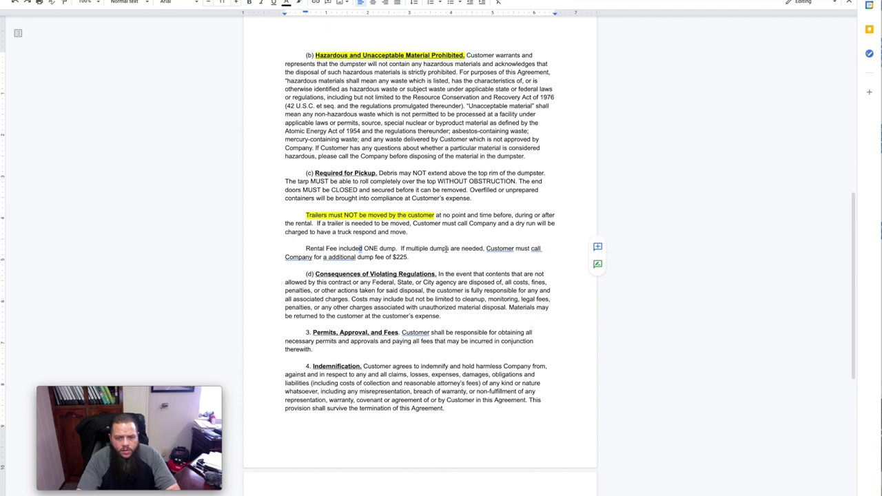
pyautogui.press('BackSpace')
pyautogui.write('s')
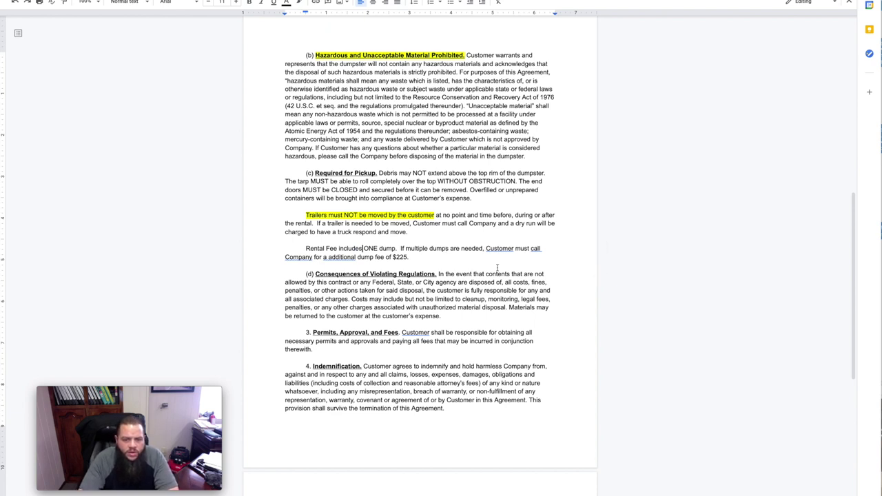
pyautogui.scroll(-3, 496, 267)
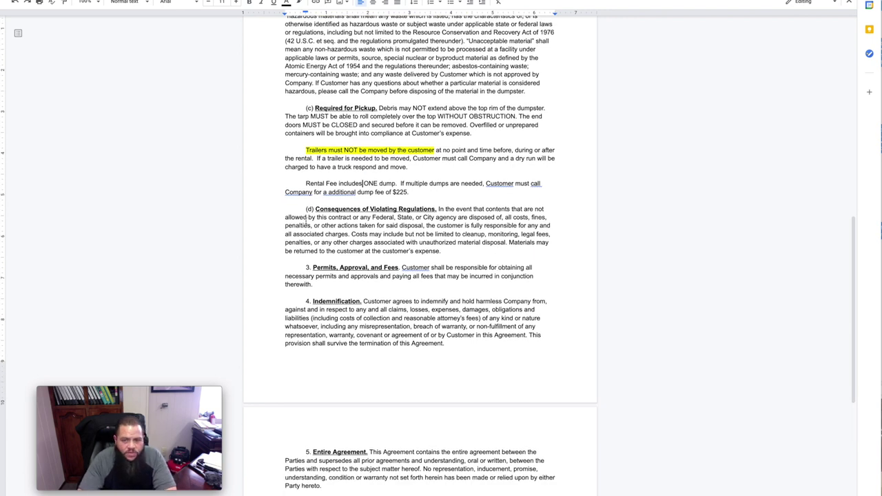
pyautogui.scroll(-2, 175, 204)
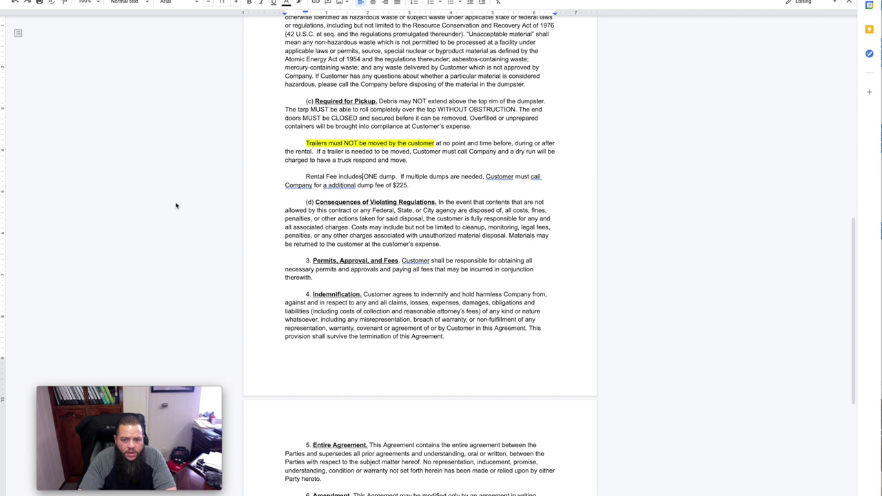
pyautogui.scroll(-3, 245, 209)
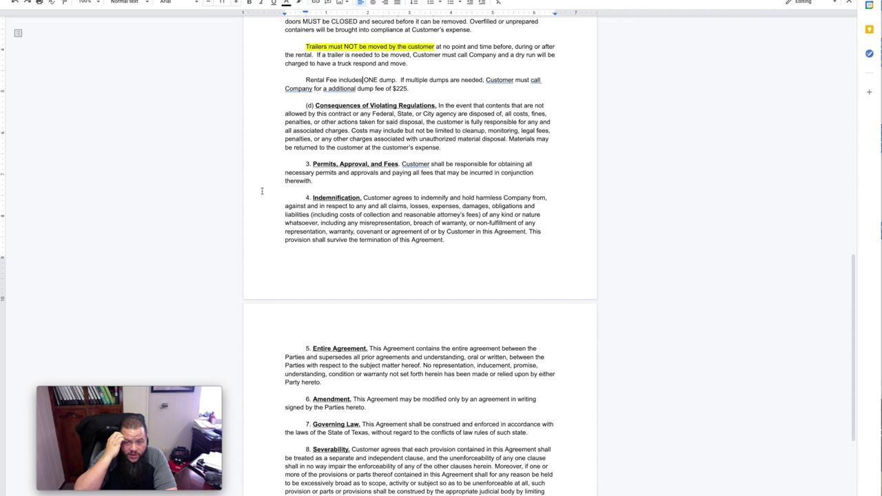
pyautogui.scroll(-3, 262, 190)
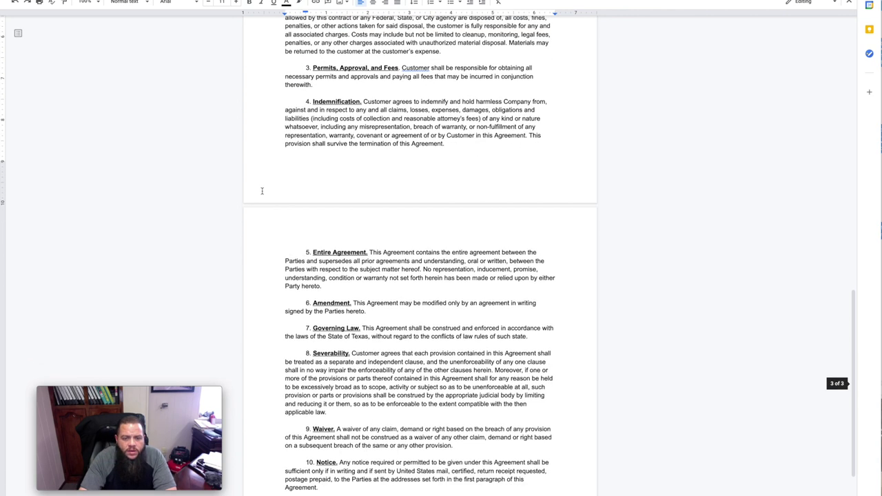
pyautogui.scroll(-2, 261, 191)
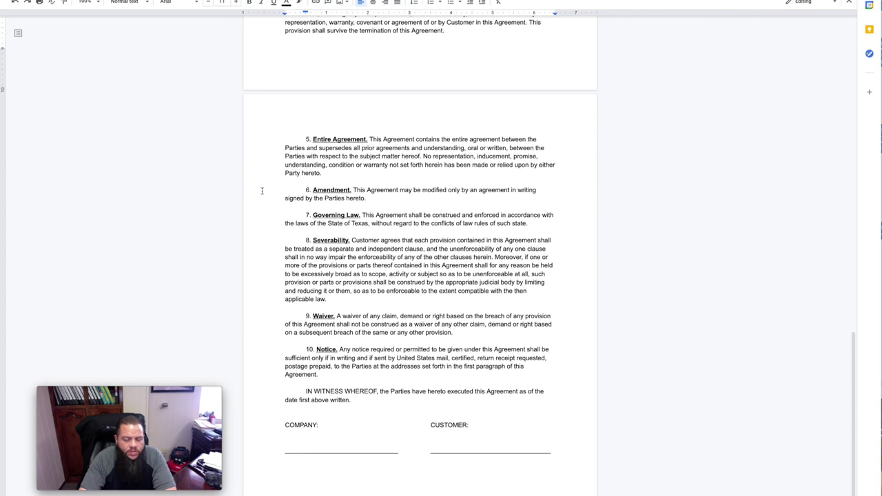
pyautogui.scroll(-1, 261, 190)
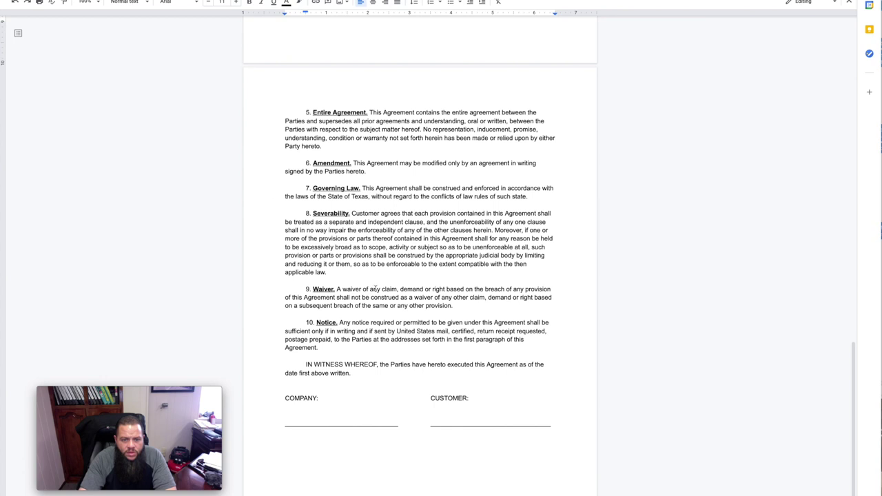
pyautogui.scroll(20, 475, 311)
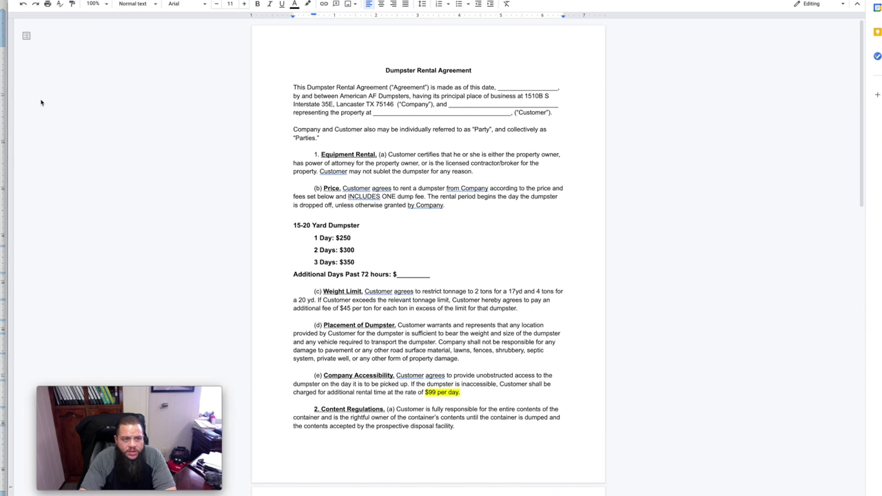
# - Switch to the Microsoft Word window showing the New Dumpster Rental drop-off checklist
pyautogui.hotkey('alt', 'Tab')
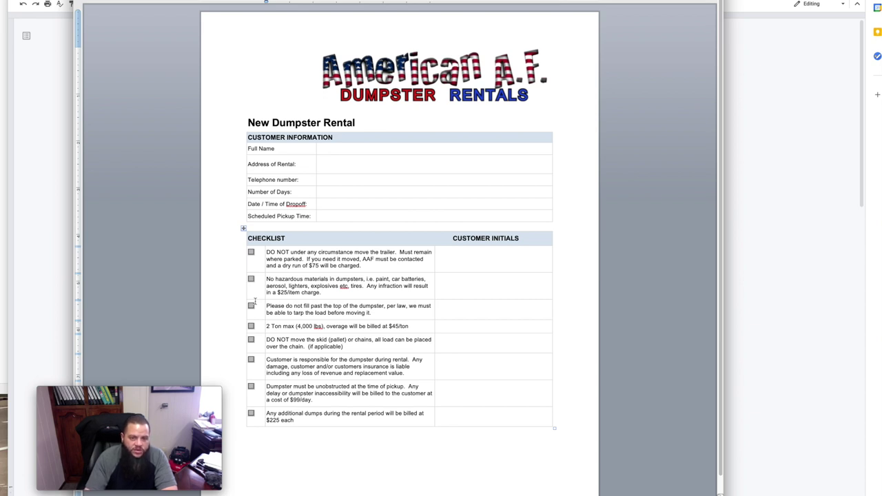
pyautogui.scroll(-1, 244, 303)
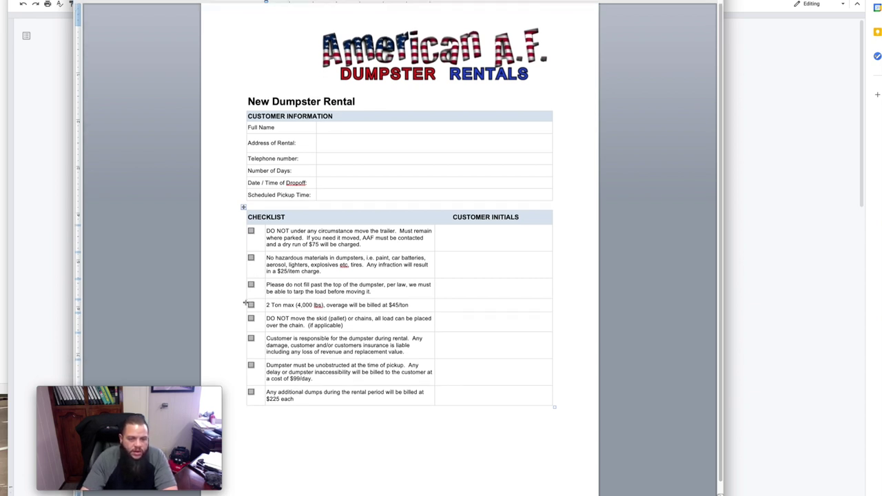